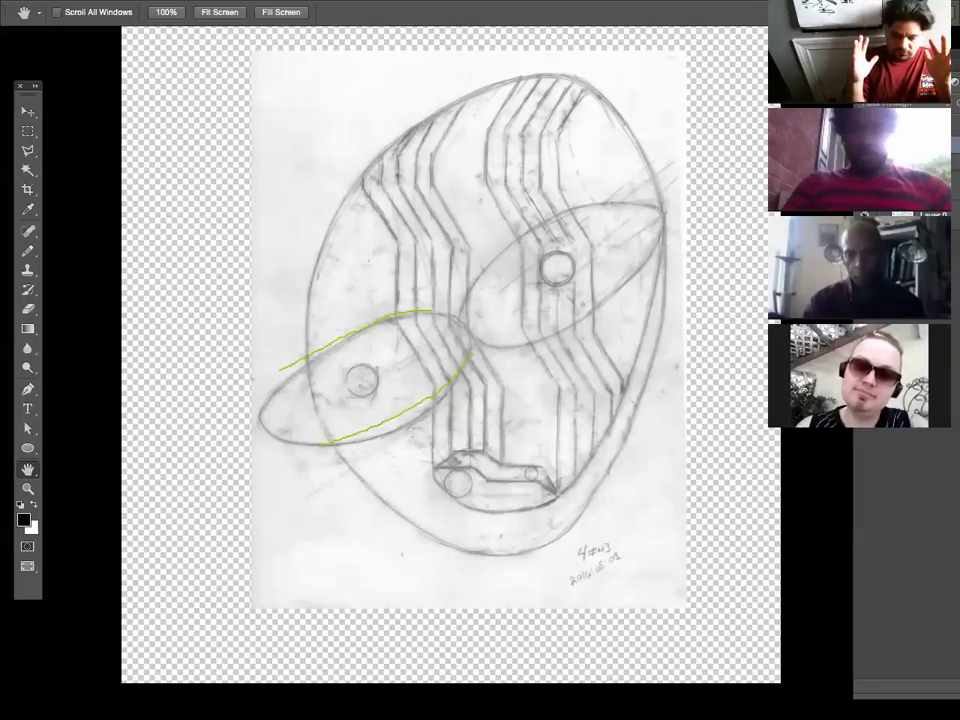
Mark green guide lines along the chin, the right eye's edges and the head's upper-left outline.
drag(481, 556, 583, 516)
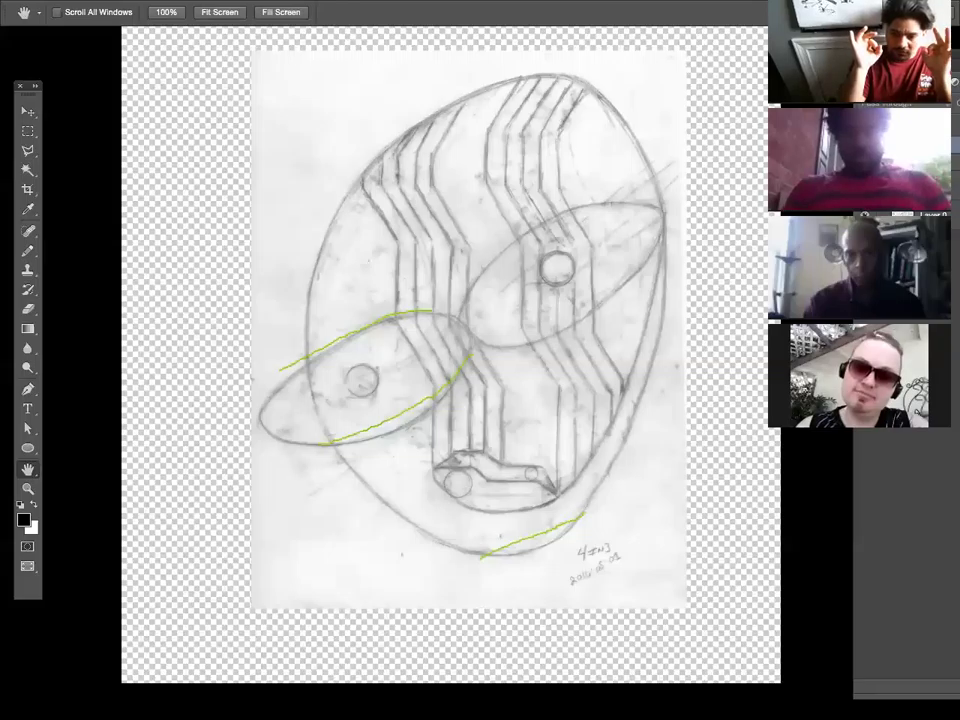
drag(467, 296, 570, 198)
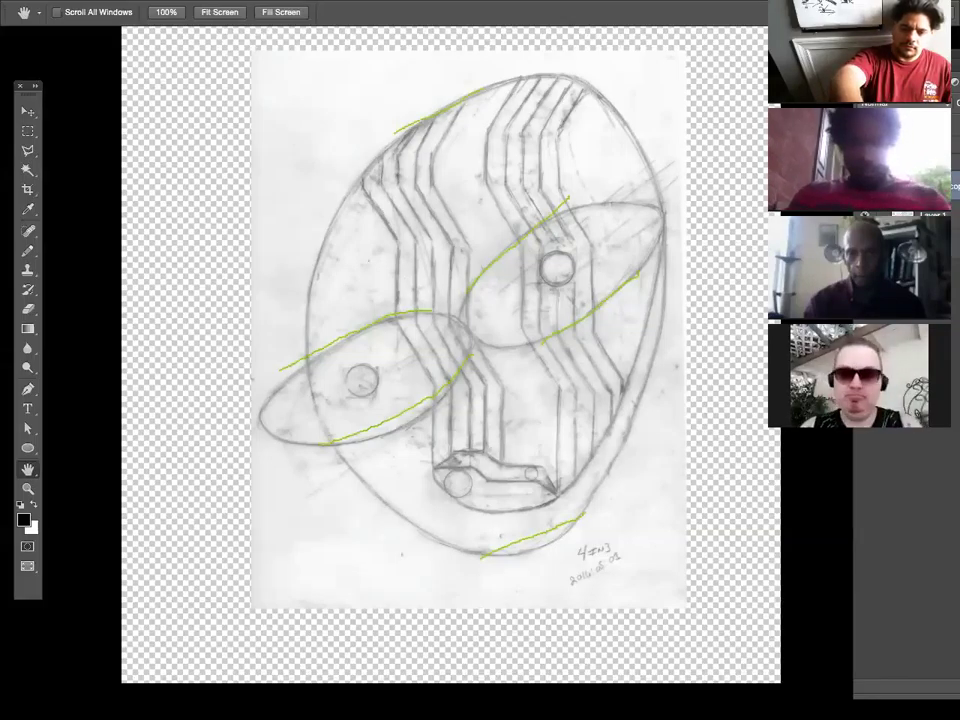
key(b)
drag(365, 155, 480, 88)
Use the 7-pixel black Pencil to mark both sides of the left eye, the right eye's outer corner, the upper-left head and the chin.
drag(300, 369, 330, 450)
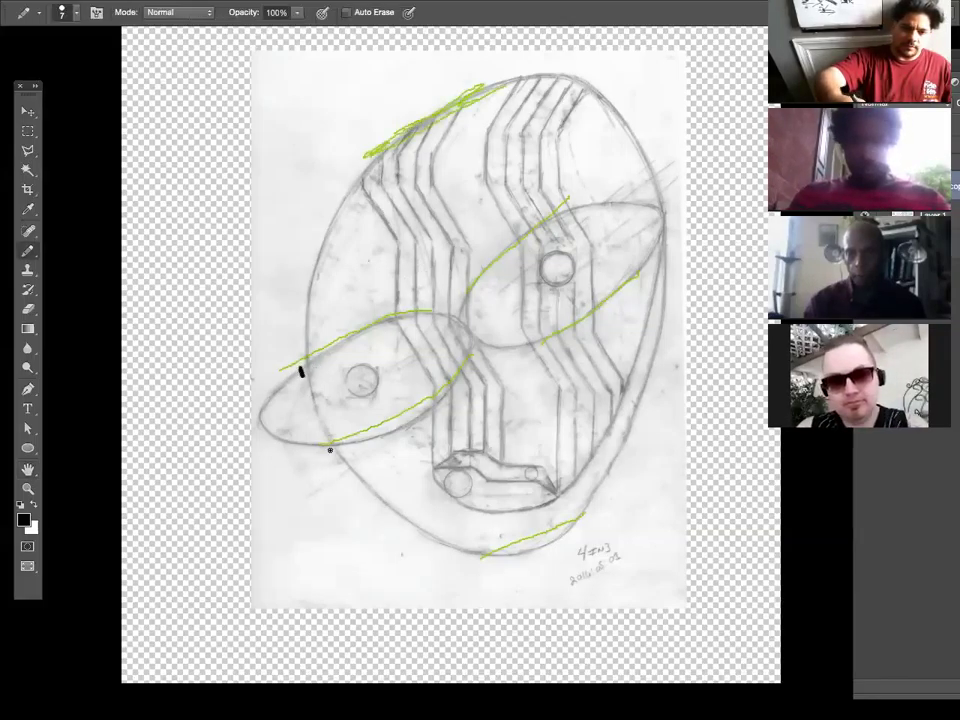
drag(400, 326, 430, 381)
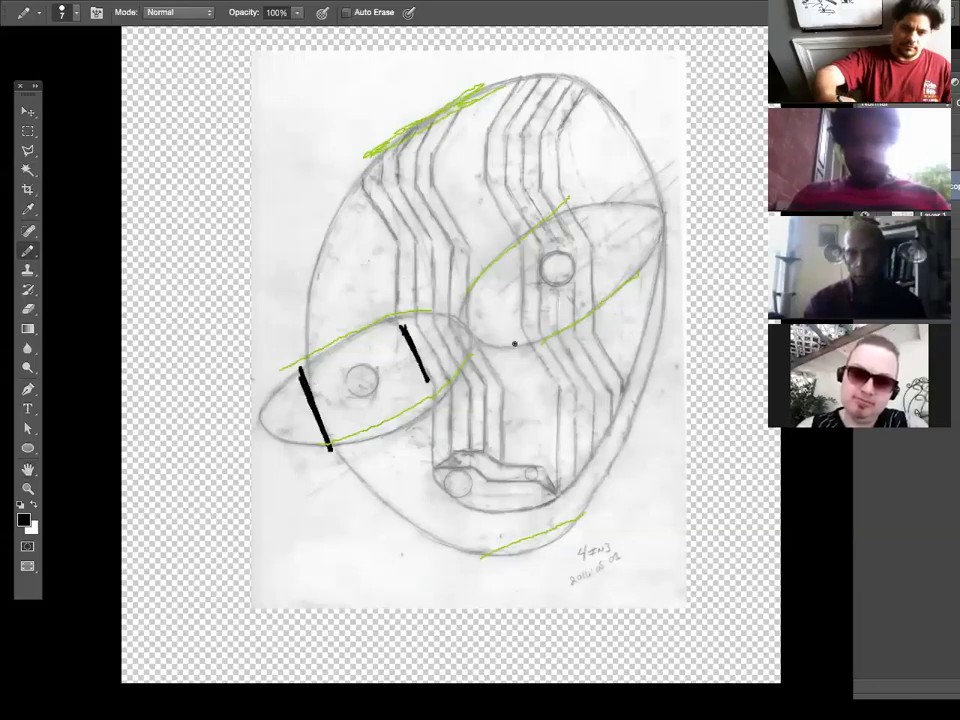
drag(660, 199, 660, 236)
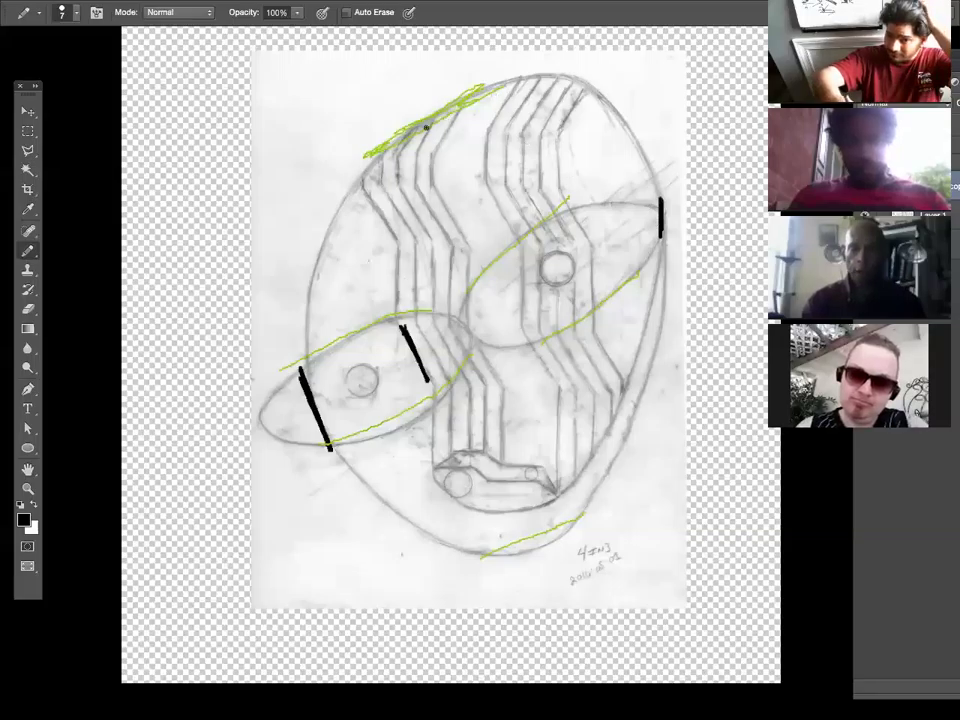
mouse_move(390, 147)
mouse_down()
mouse_move(472, 96)
mouse_move(412, 148)
mouse_up()
mouse_move(499, 557)
mouse_down()
mouse_move(534, 536)
mouse_move(526, 555)
mouse_move(578, 520)
mouse_up()
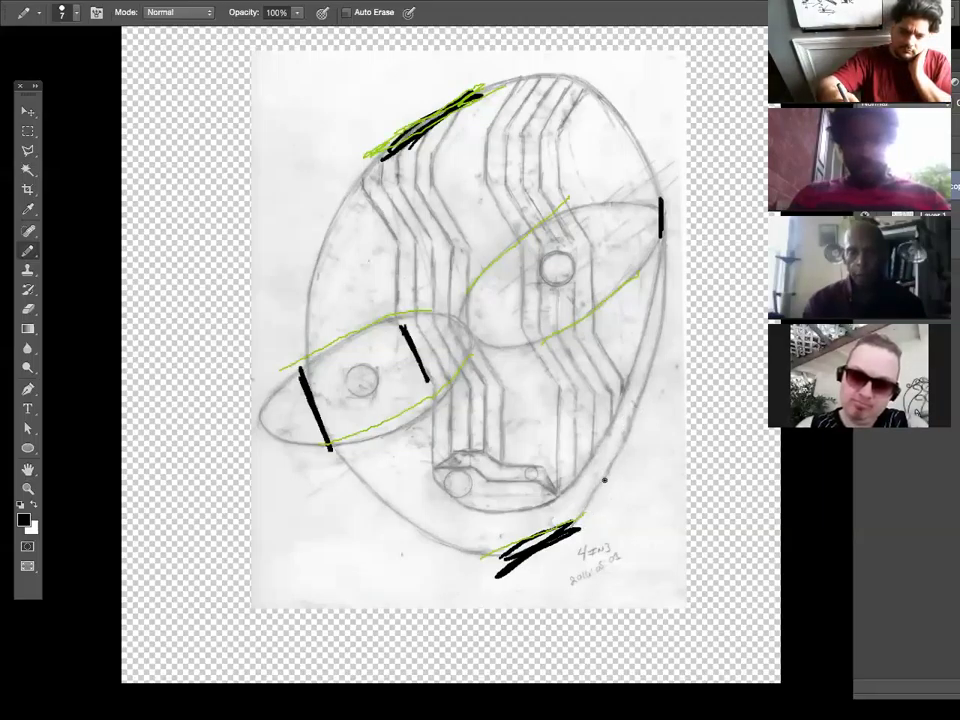
Draw black strokes along the upper and lower edges of both eyes, the lower-right jaw and the left eye's inner corner.
mouse_move(305, 366)
mouse_down()
mouse_move(370, 328)
mouse_move(305, 368)
mouse_up()
drag(356, 446, 435, 395)
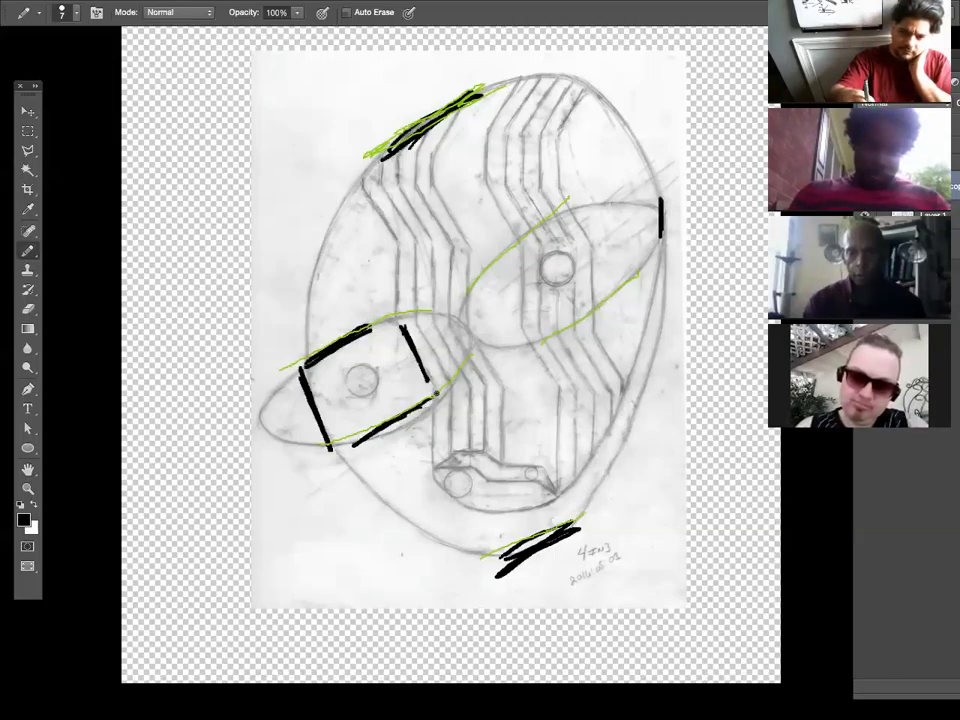
mouse_move(550, 330)
mouse_down()
mouse_move(628, 287)
mouse_move(552, 328)
mouse_up()
drag(573, 213, 497, 256)
mouse_move(582, 514)
mouse_down()
mouse_move(642, 418)
mouse_move(566, 490)
mouse_up()
drag(466, 347, 435, 397)
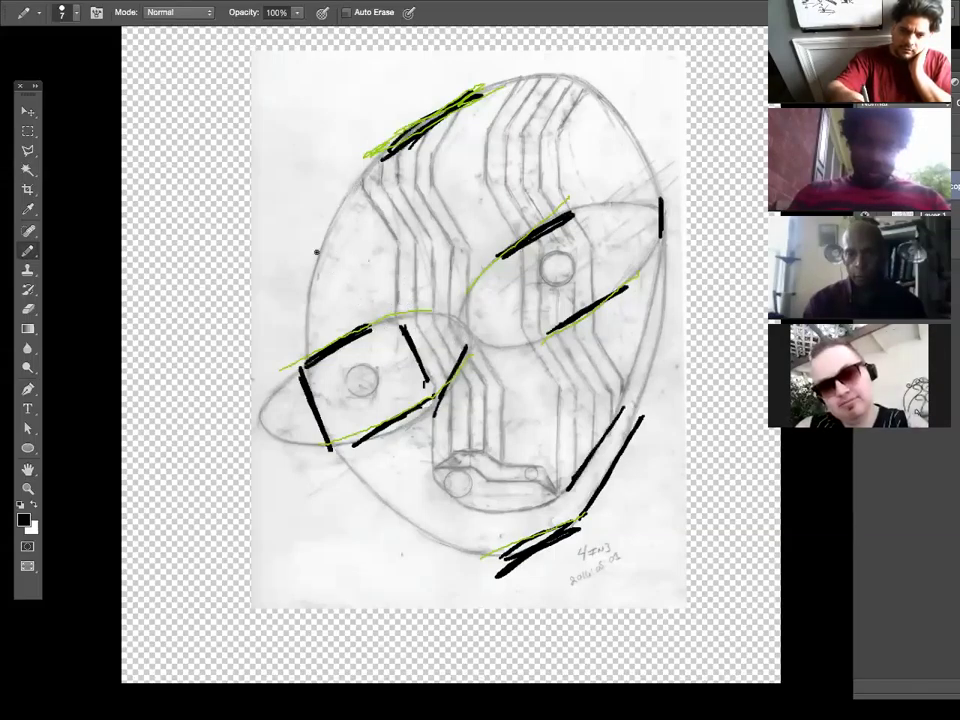
Draw opposing diagonal strokes along the head's left and upper-right outlines, the mouth, the nose bridge and inside the eyes.
drag(300, 287, 354, 178)
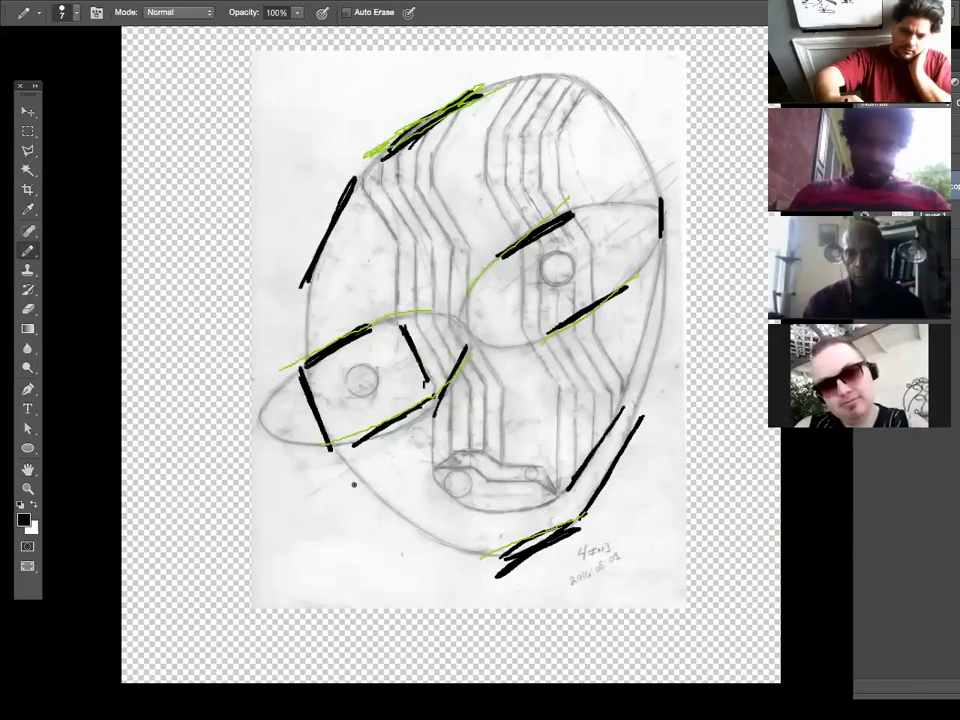
drag(403, 507, 475, 560)
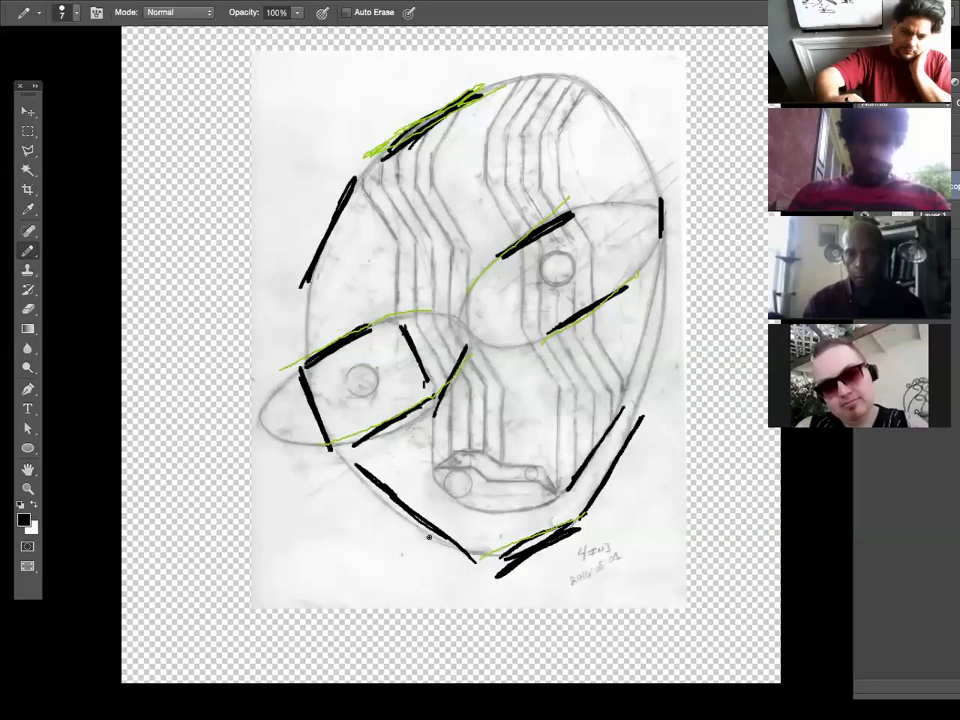
mouse_move(432, 480)
mouse_down()
mouse_move(462, 500)
mouse_move(505, 468)
mouse_up()
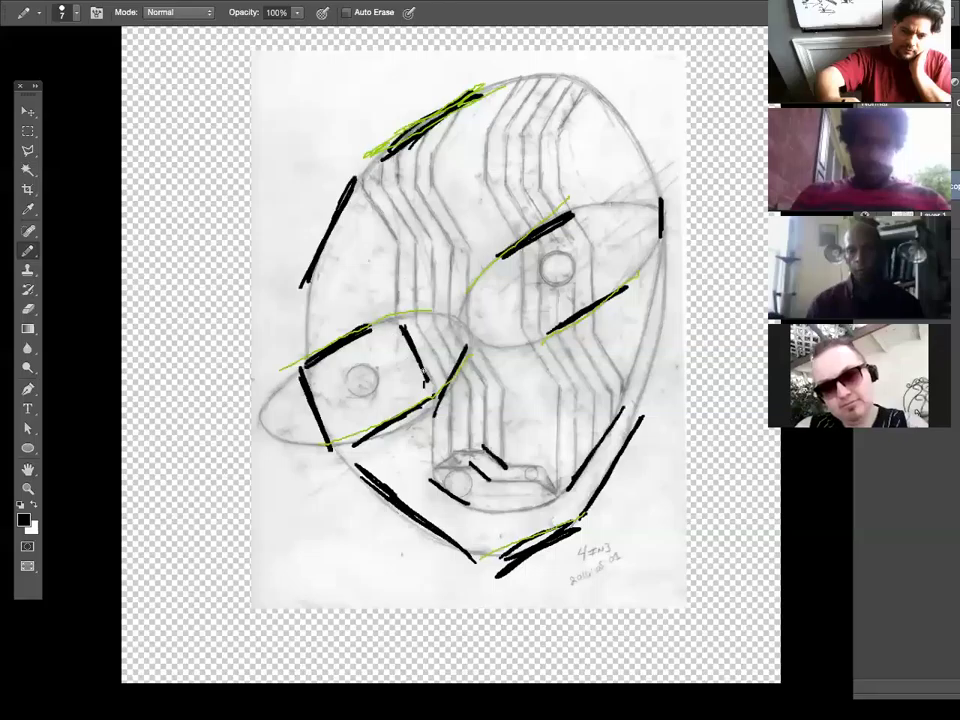
drag(395, 325, 429, 382)
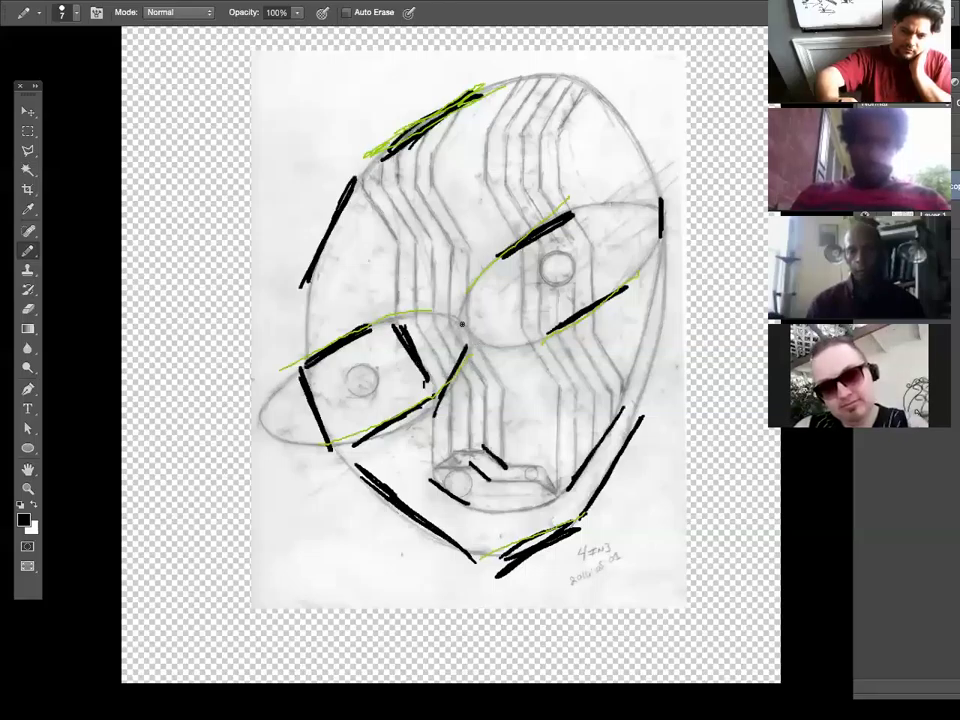
drag(459, 317, 504, 385)
drag(626, 226, 632, 229)
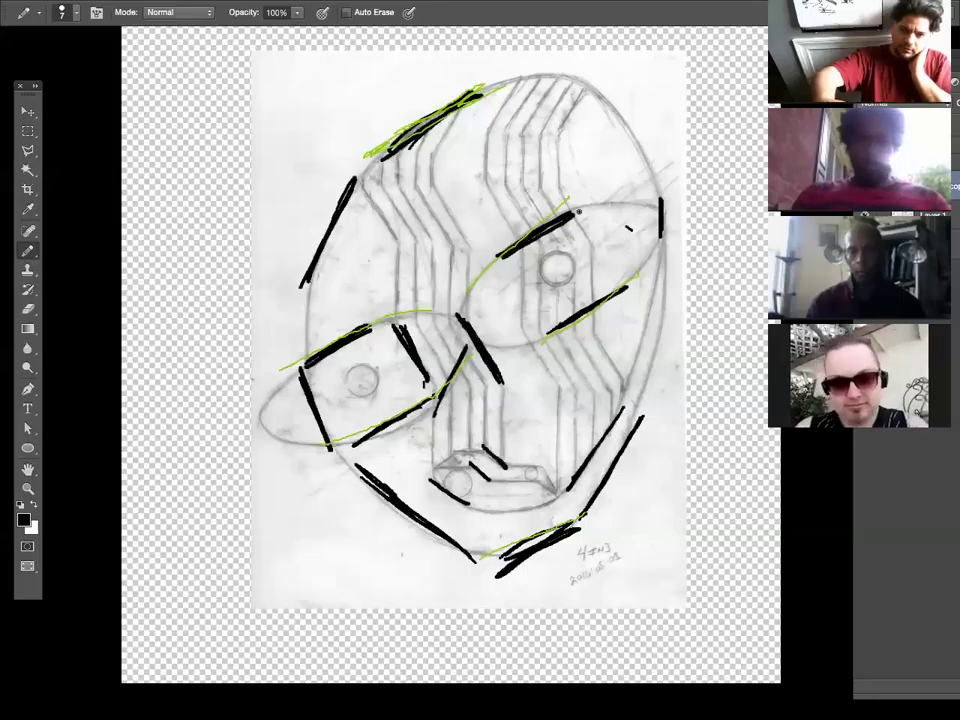
drag(604, 93, 618, 118)
drag(578, 80, 656, 186)
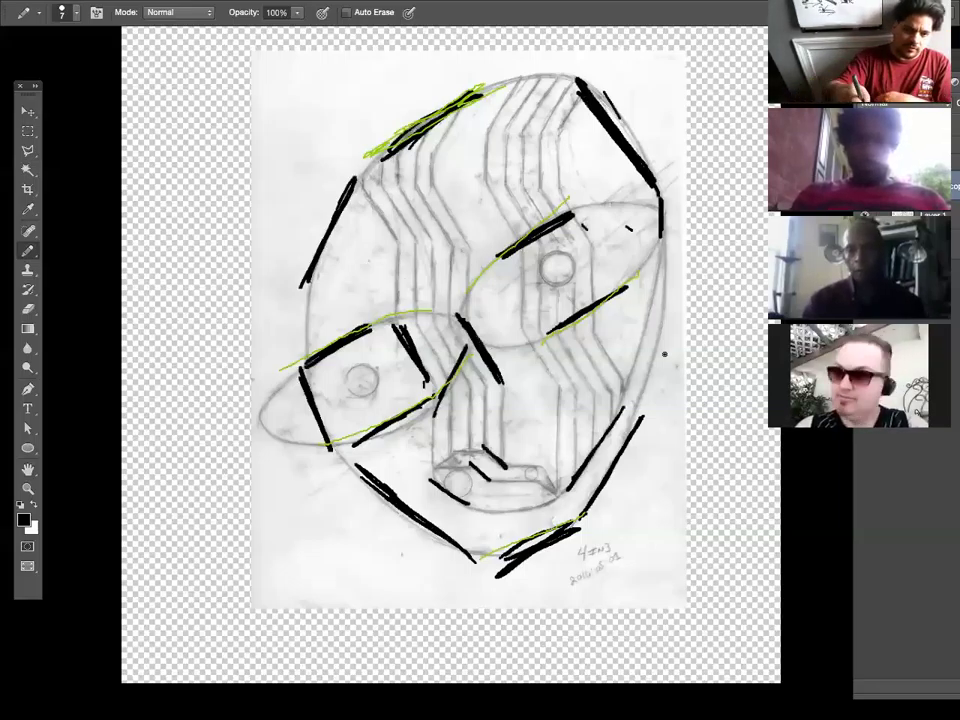
Trace both pupils with thick black rings and mark the two small circles in the mouth with crosses.
drag(365, 370, 366, 372)
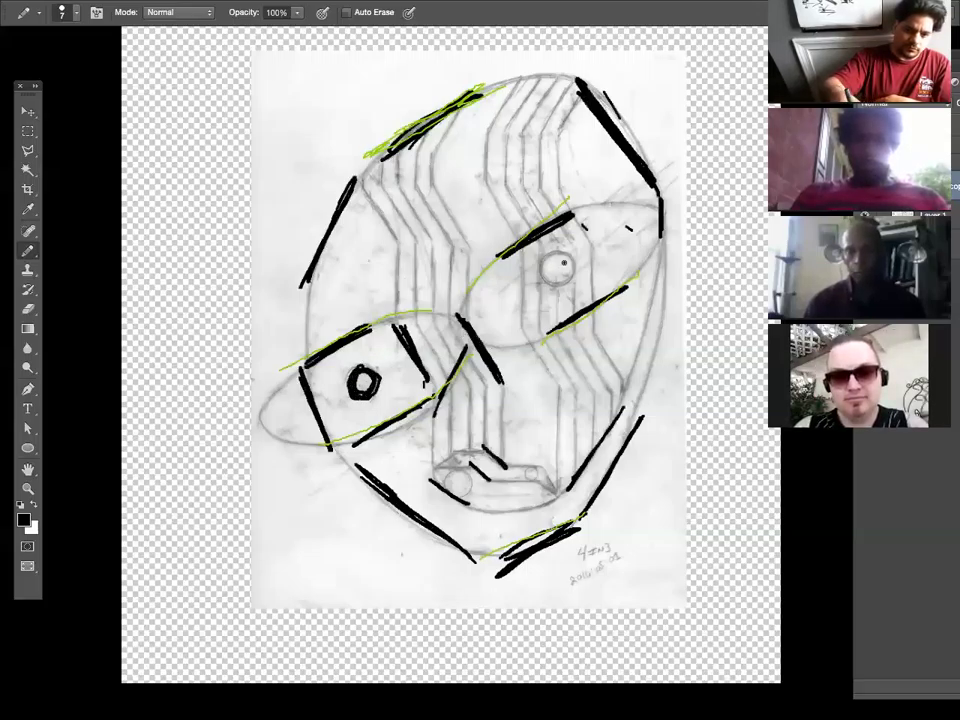
drag(548, 265, 560, 272)
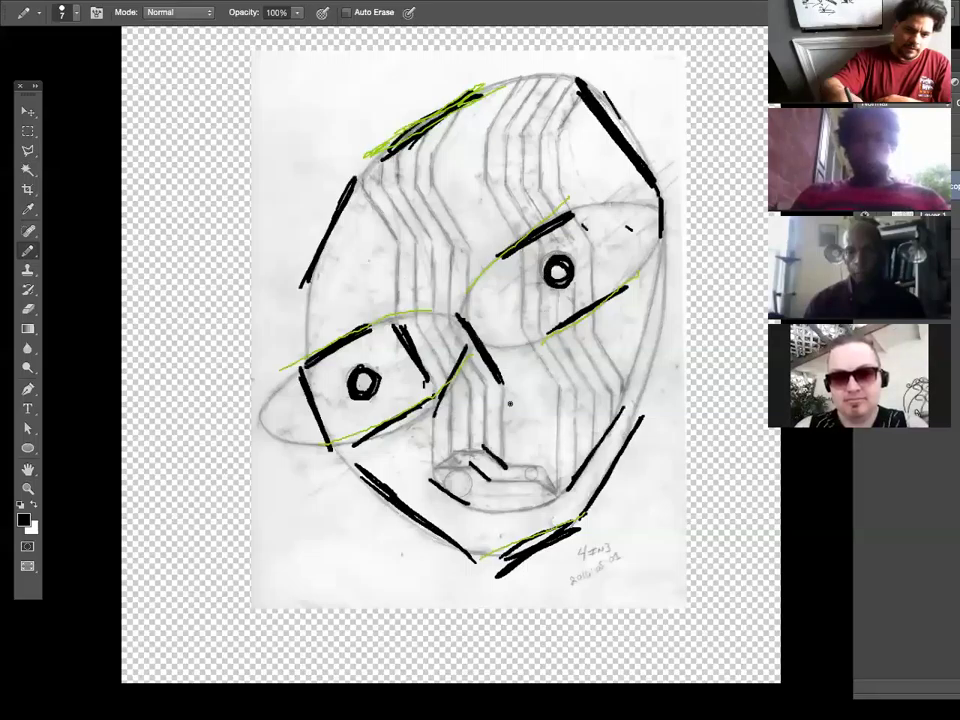
drag(452, 473, 469, 490)
drag(469, 473, 453, 490)
drag(522, 465, 532, 471)
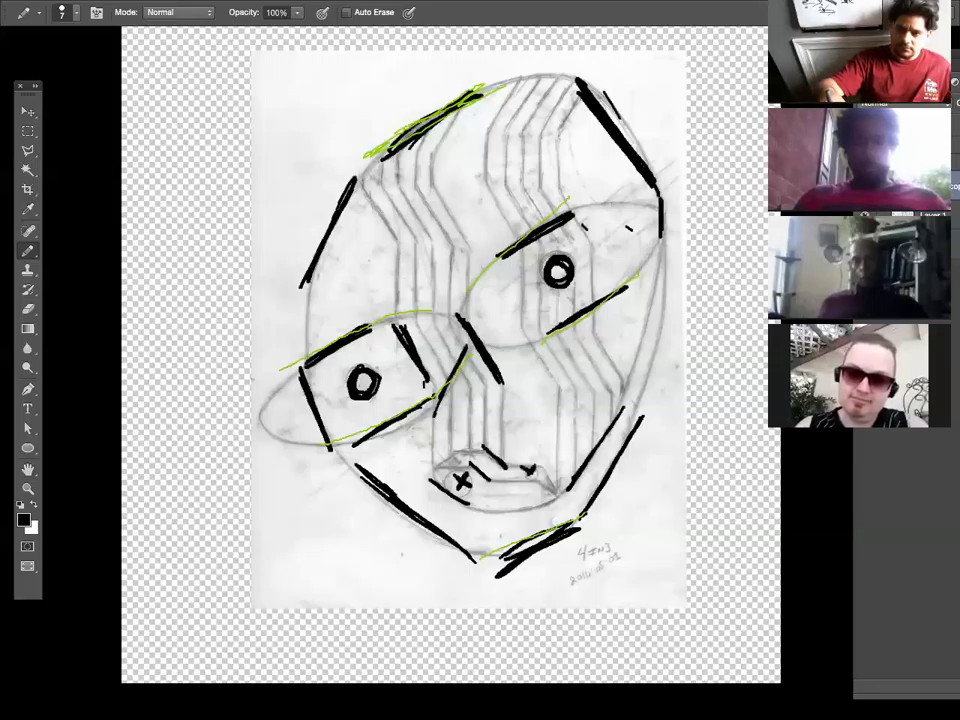
Remove all black marks and green guide lines from the first face sketch and bring up the second face sketch.
key(ctrl+comma)
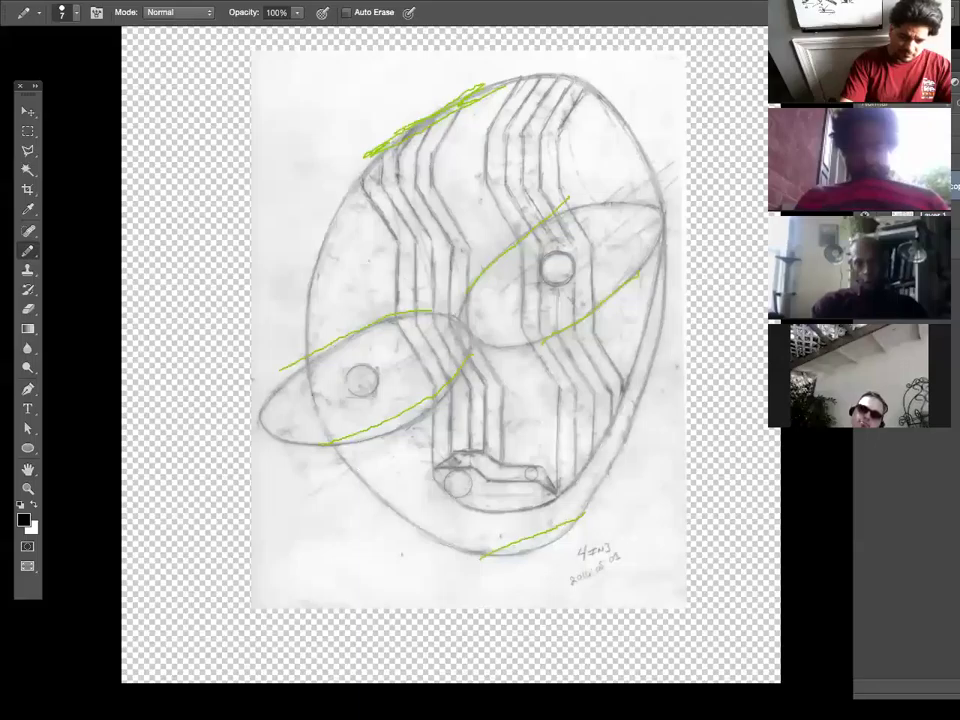
key(ctrl+z)
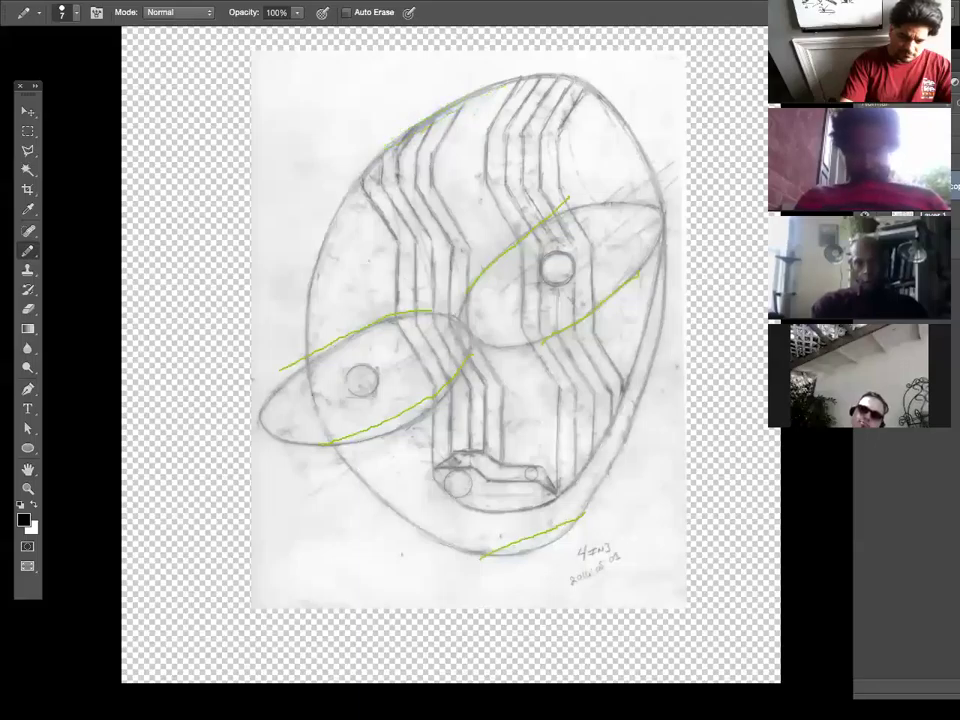
key(ctrl+z)
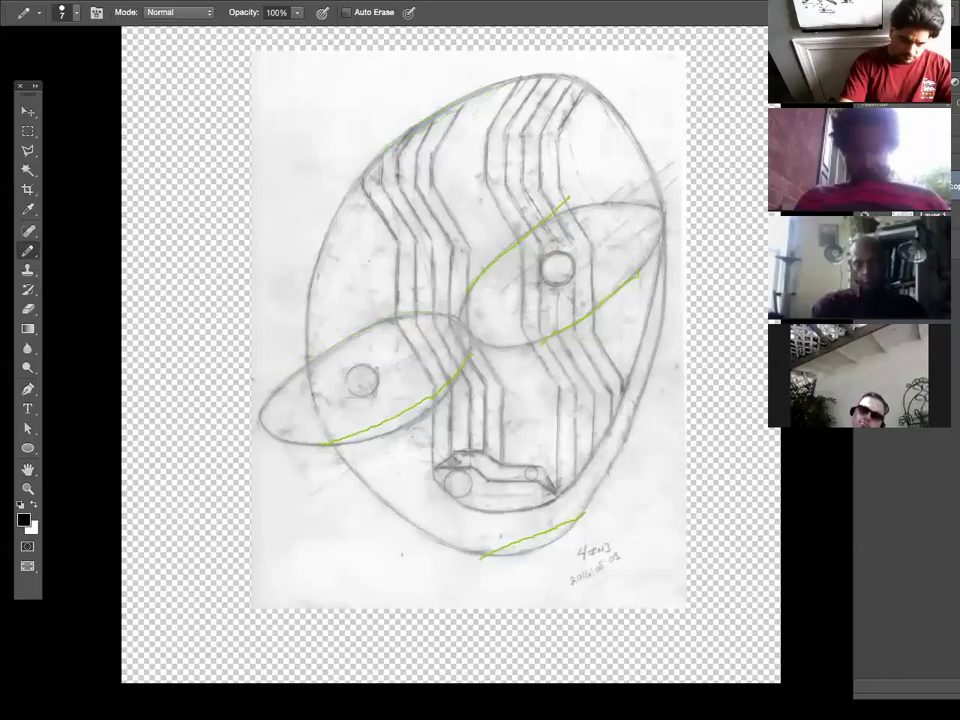
key(ctrl+z)
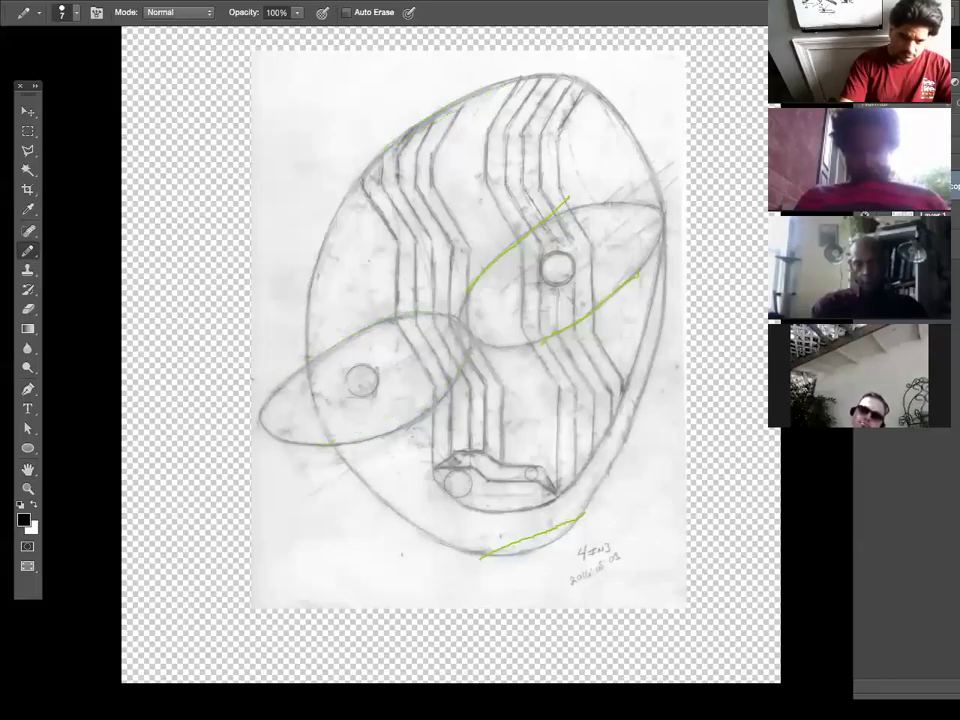
key(ctrl+z)
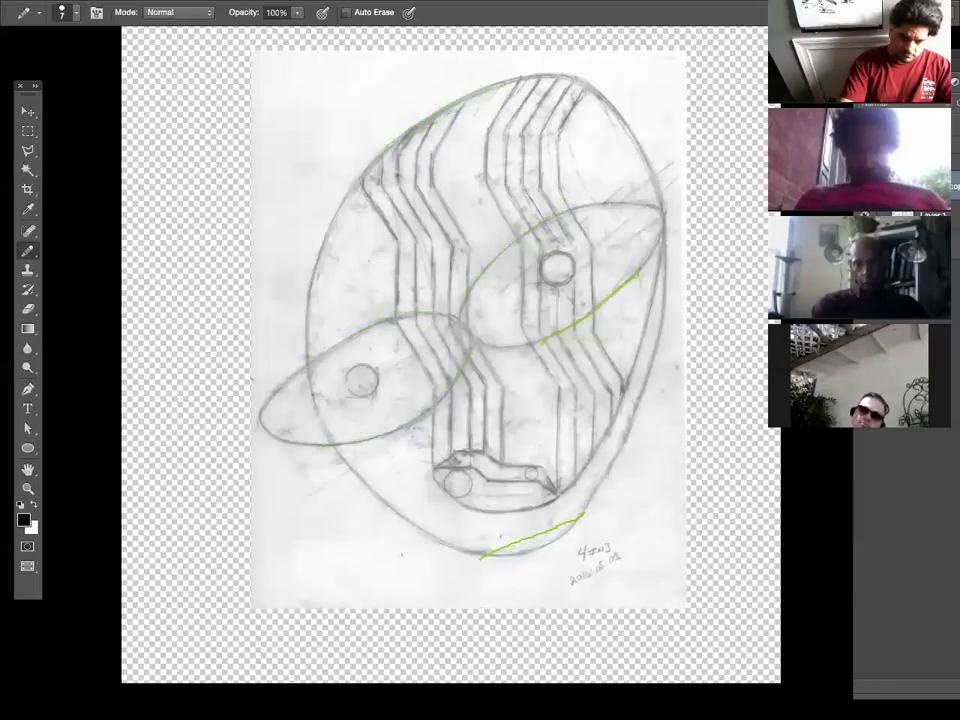
key(ctrl+z)
key(ctrl+z)
key(ctrl+z)
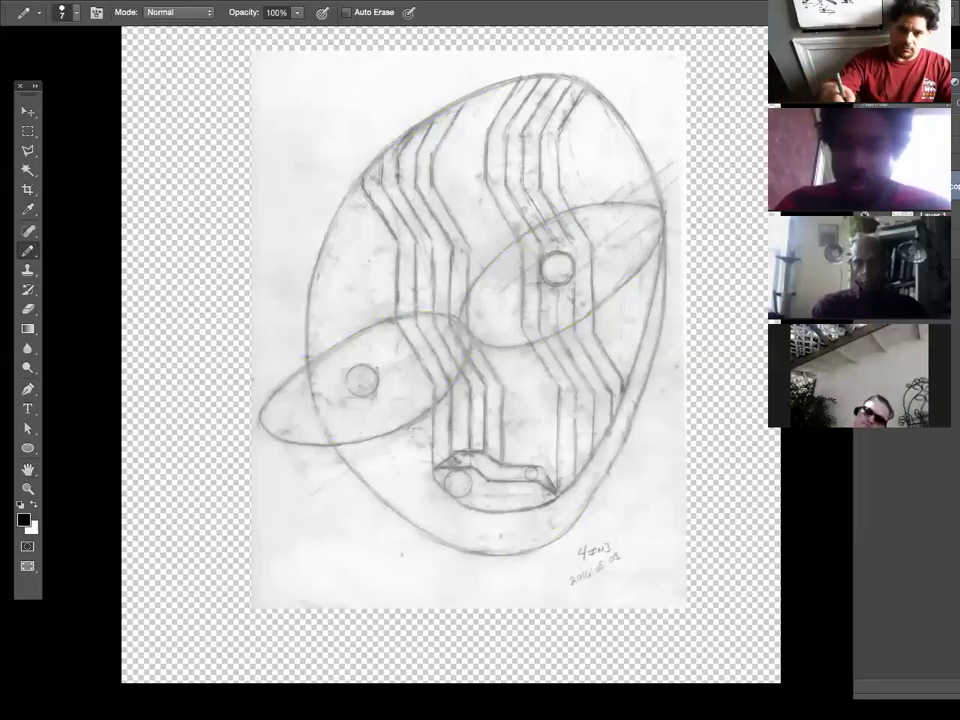
key(ctrl+Tab)
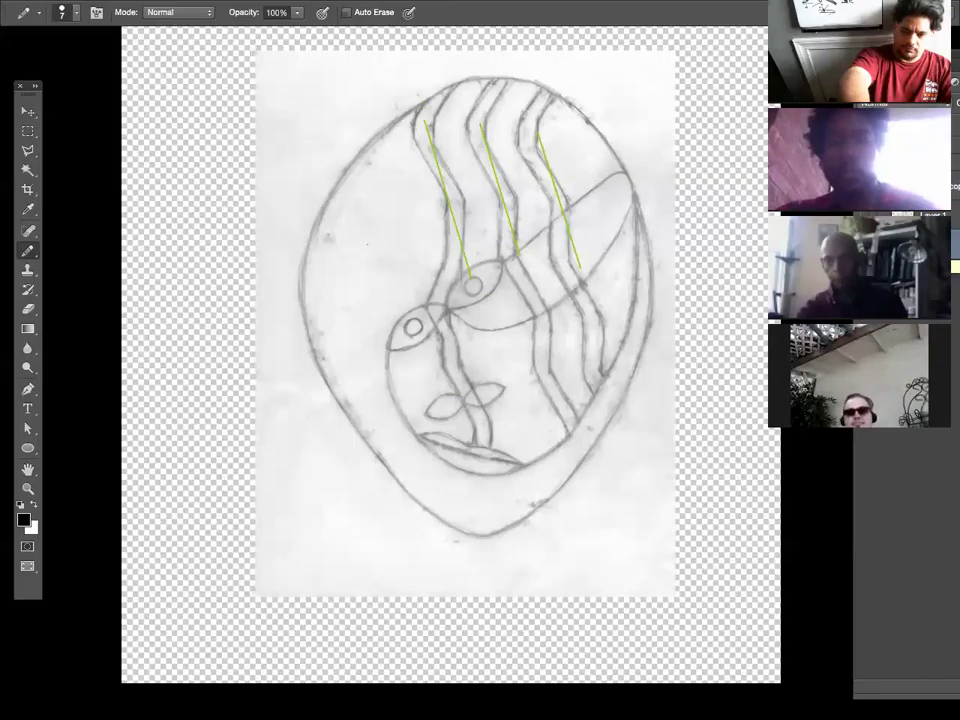
Draw a narrow vertical face form with a square, an eye and a mouth to the left of the second sketch.
mouse_move(180, 417)
mouse_down()
mouse_move(183, 493)
mouse_move(181, 373)
mouse_move(202, 369)
mouse_move(201, 379)
mouse_move(190, 372)
mouse_move(216, 393)
mouse_up()
drag(231, 548, 213, 378)
drag(209, 432, 204, 436)
mouse_move(203, 488)
mouse_down()
mouse_move(193, 497)
mouse_move(211, 510)
mouse_move(186, 503)
mouse_move(216, 500)
mouse_up()
drag(233, 550, 248, 561)
mouse_move(187, 547)
mouse_down()
mouse_move(178, 564)
mouse_move(229, 573)
mouse_up()
Add stacked rectangular blocks with curved shapes along the right side of the narrow face form.
mouse_move(231, 486)
mouse_down()
mouse_move(269, 492)
mouse_move(275, 555)
mouse_up()
drag(275, 555, 236, 558)
mouse_move(264, 497)
mouse_down()
mouse_move(266, 550)
mouse_move(240, 553)
mouse_up()
mouse_move(228, 438)
mouse_down()
mouse_move(254, 437)
mouse_move(256, 493)
mouse_up()
drag(256, 420, 264, 455)
mouse_move(221, 396)
mouse_down()
mouse_move(248, 398)
mouse_move(250, 436)
mouse_up()
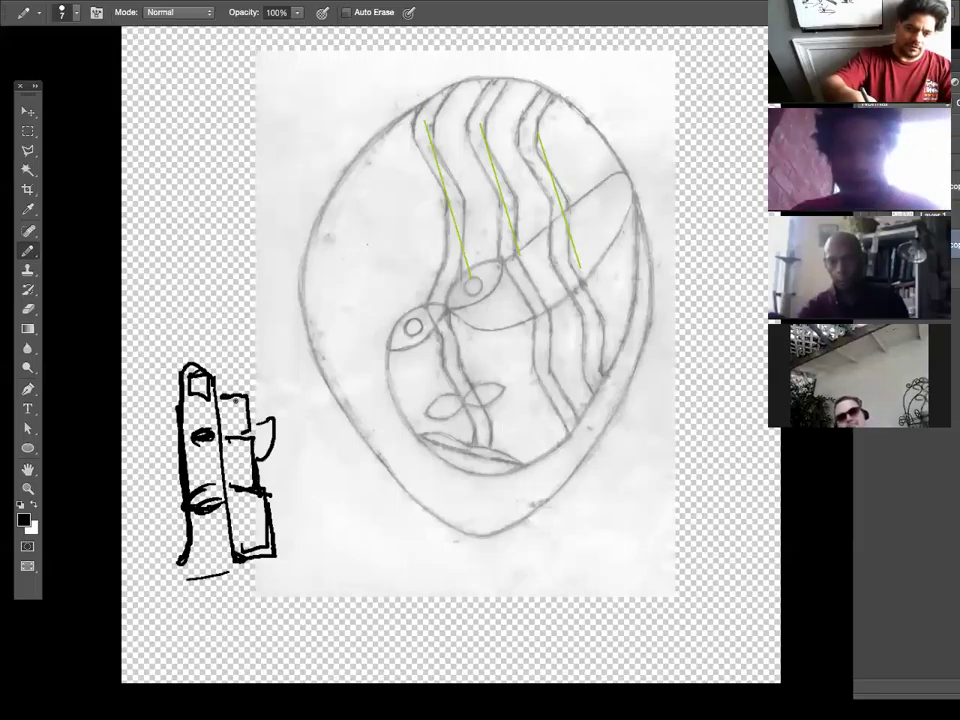
drag(214, 370, 236, 398)
drag(232, 408, 233, 430)
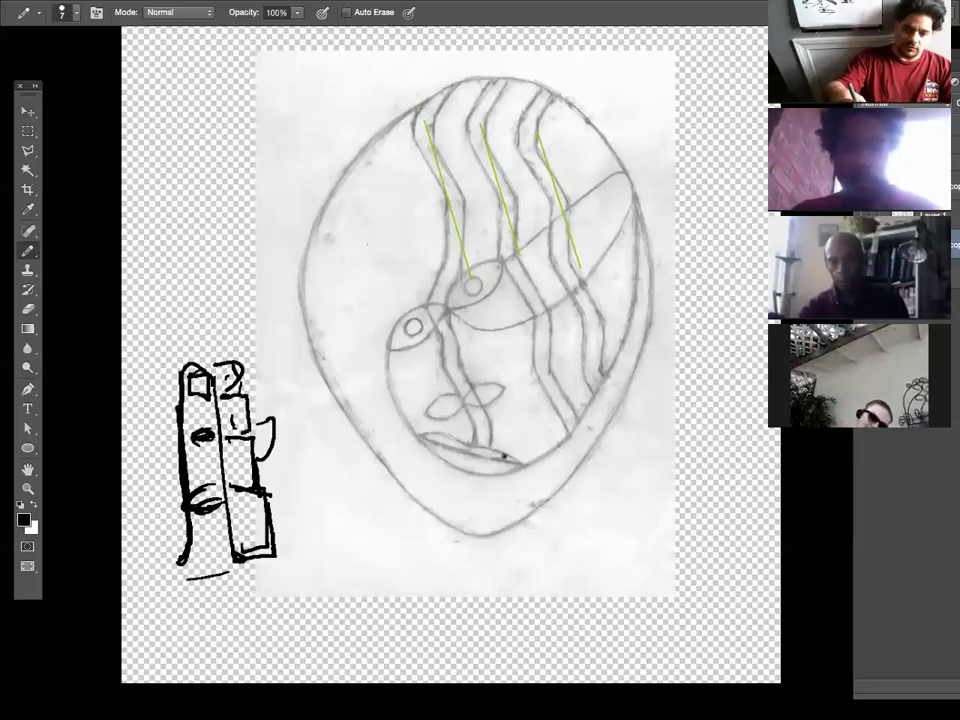
Mark the angles of the mouth and chin on the second sketch with short parallel black strokes.
mouse_move(455, 437)
mouse_down()
mouse_move(470, 440)
mouse_move(448, 445)
mouse_move(469, 475)
mouse_up()
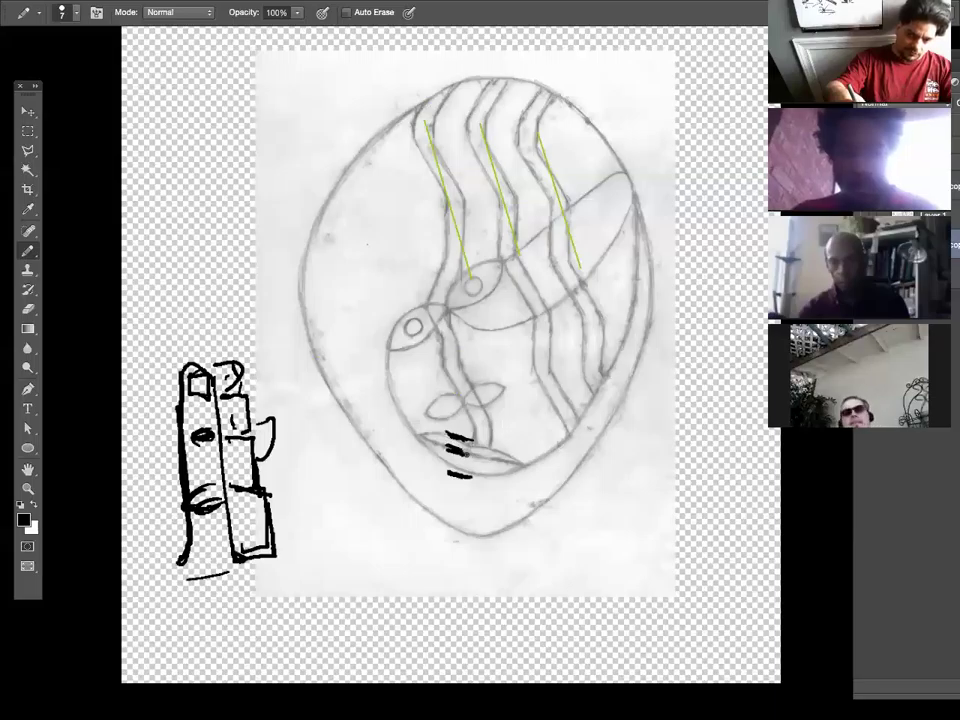
mouse_move(446, 435)
mouse_down()
mouse_move(455, 512)
mouse_move(506, 526)
mouse_up()
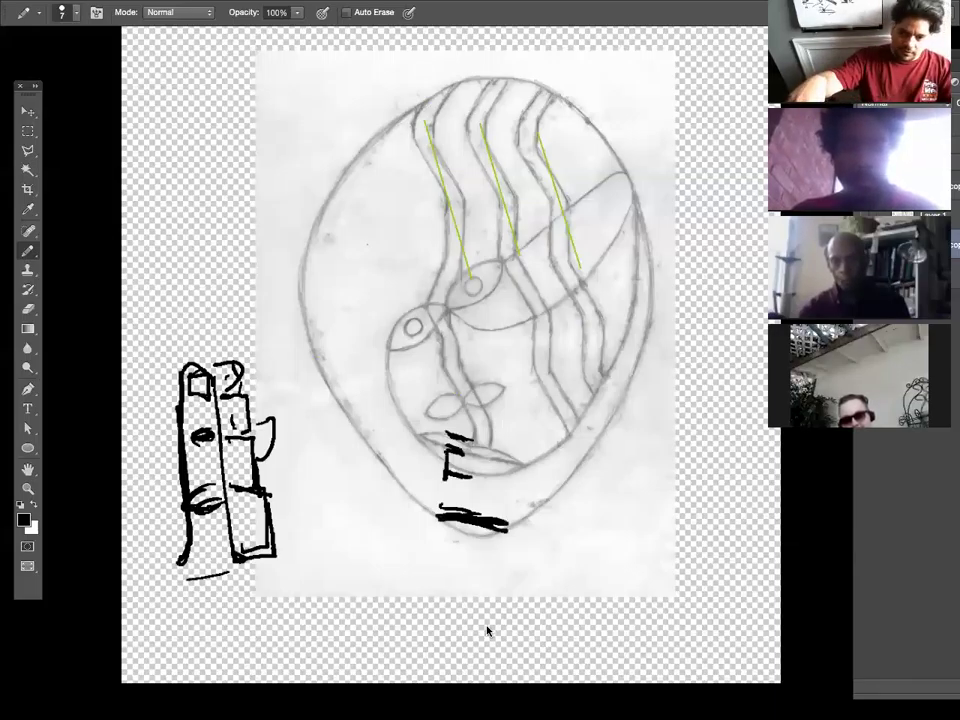
Draw a slanted four-sided box beside the chin and divide it with a crossbar and several diagonal lines.
mouse_move(601, 479)
mouse_down()
mouse_move(597, 559)
mouse_move(609, 486)
mouse_move(678, 470)
mouse_move(682, 524)
mouse_move(598, 557)
mouse_up()
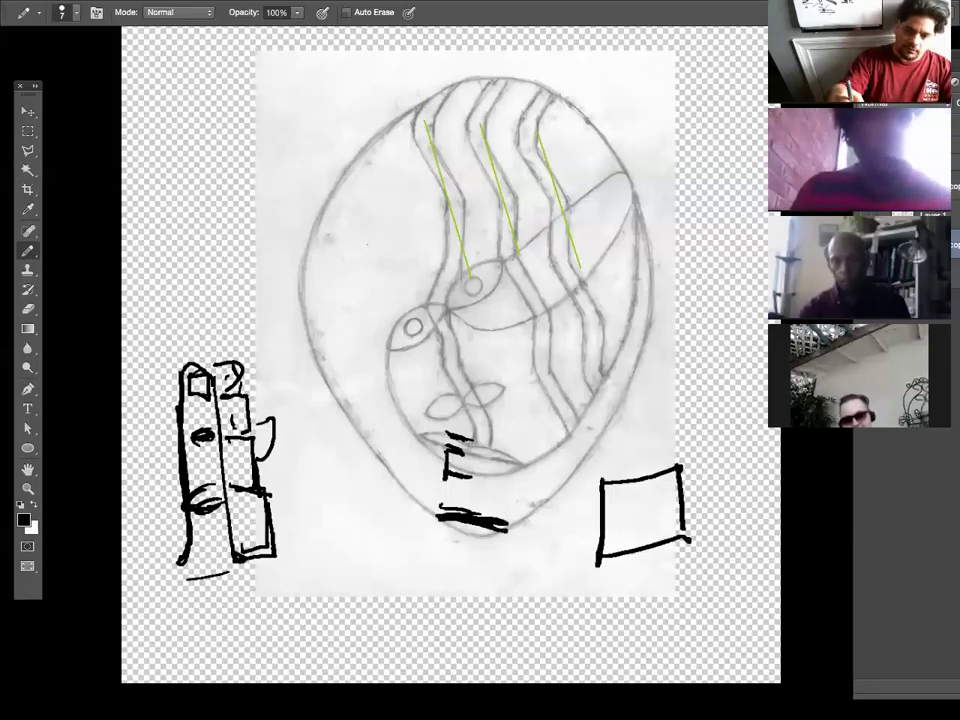
drag(602, 513, 669, 500)
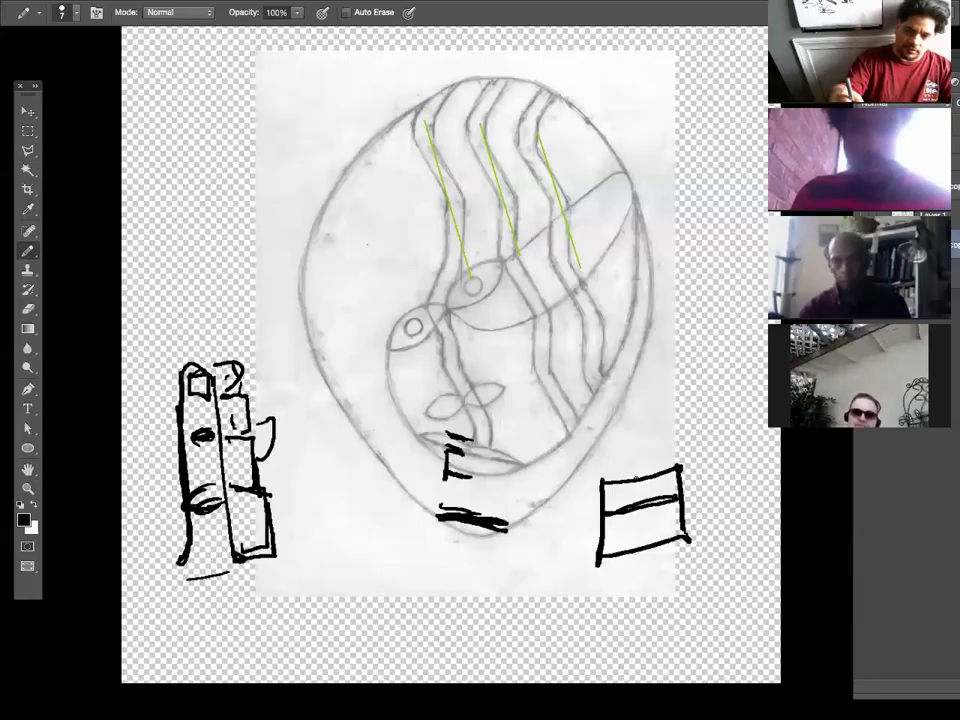
drag(603, 497, 679, 486)
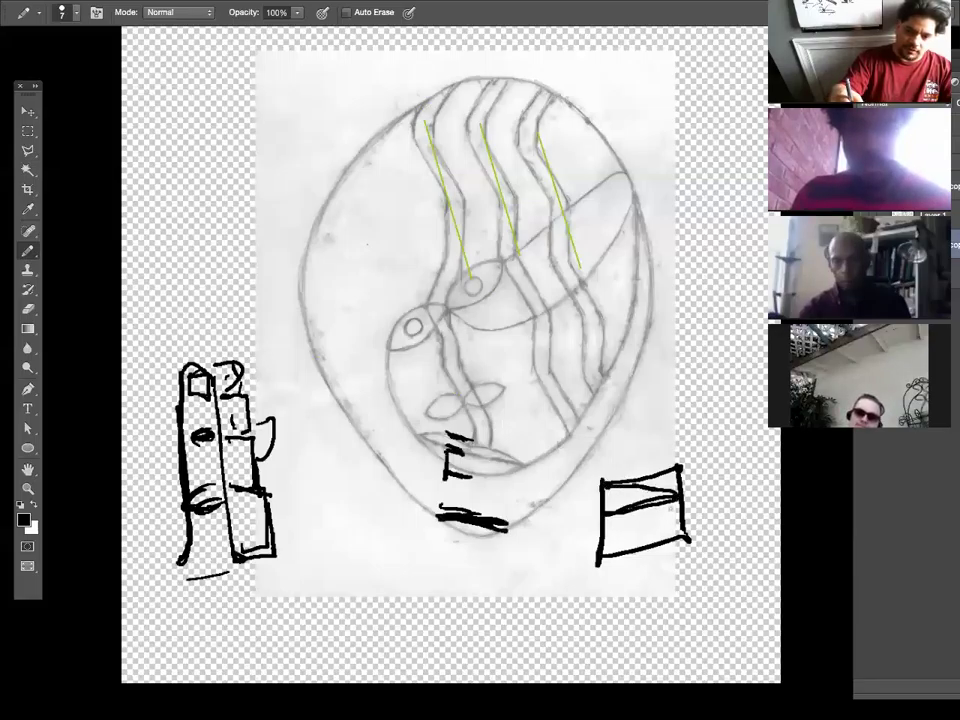
drag(603, 514, 686, 542)
drag(603, 498, 678, 552)
Extend diagonal lines from the box towards the lower right and join them with crossing and curved strokes.
drag(628, 518, 780, 595)
mouse_move(745, 530)
mouse_down()
mouse_move(683, 497)
mouse_move(727, 522)
mouse_up()
drag(778, 595, 720, 606)
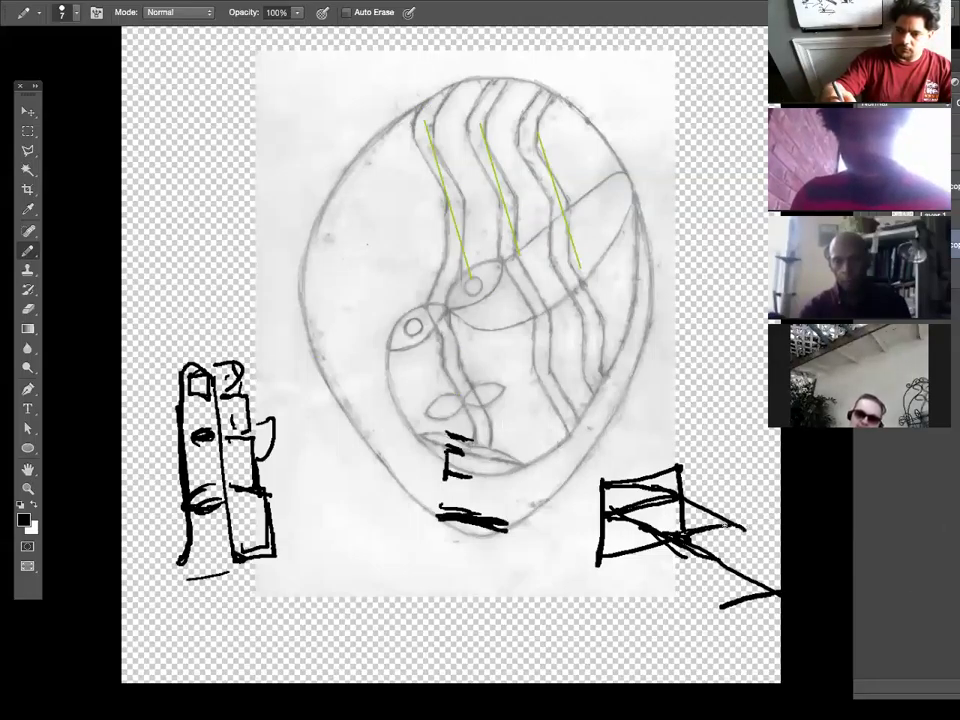
drag(684, 492, 765, 540)
mouse_move(745, 460)
mouse_down()
mouse_move(777, 608)
mouse_move(674, 610)
mouse_up()
drag(730, 490, 618, 508)
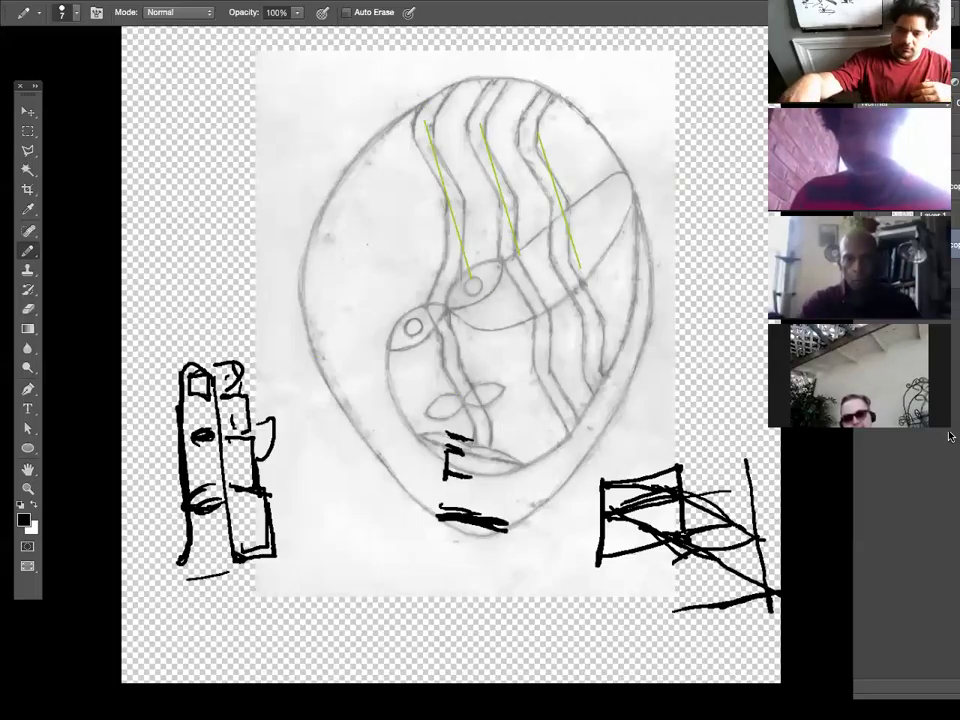
Draw three parallel slanted strokes over the nose and the lower wavy bands, and clear all black marks.
drag(551, 369, 561, 405)
drag(577, 347, 593, 392)
drag(477, 375, 494, 433)
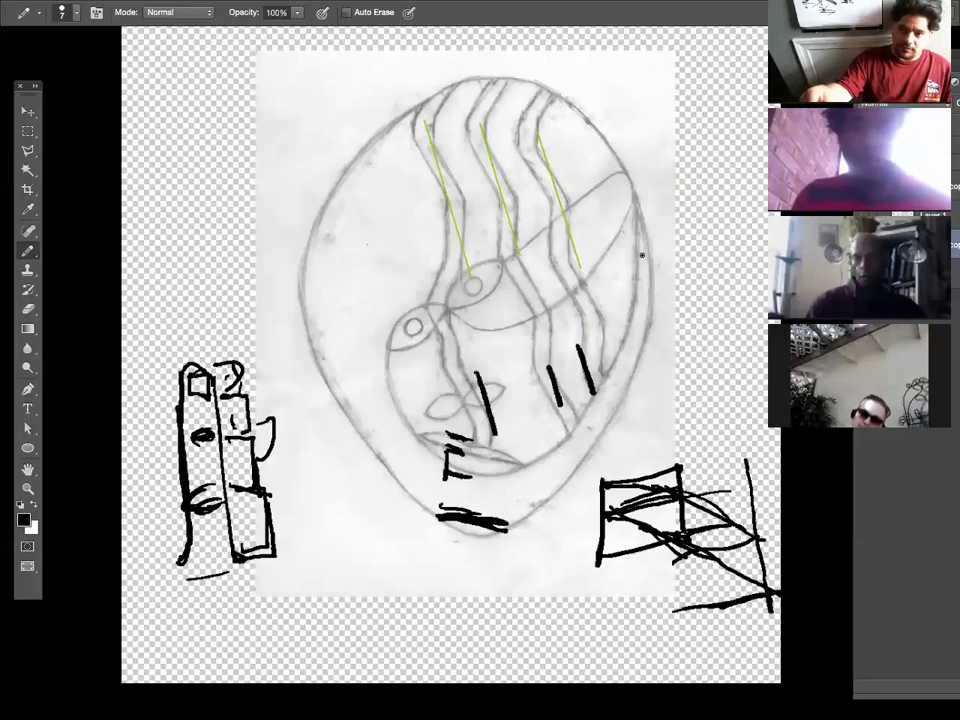
key(Delete)
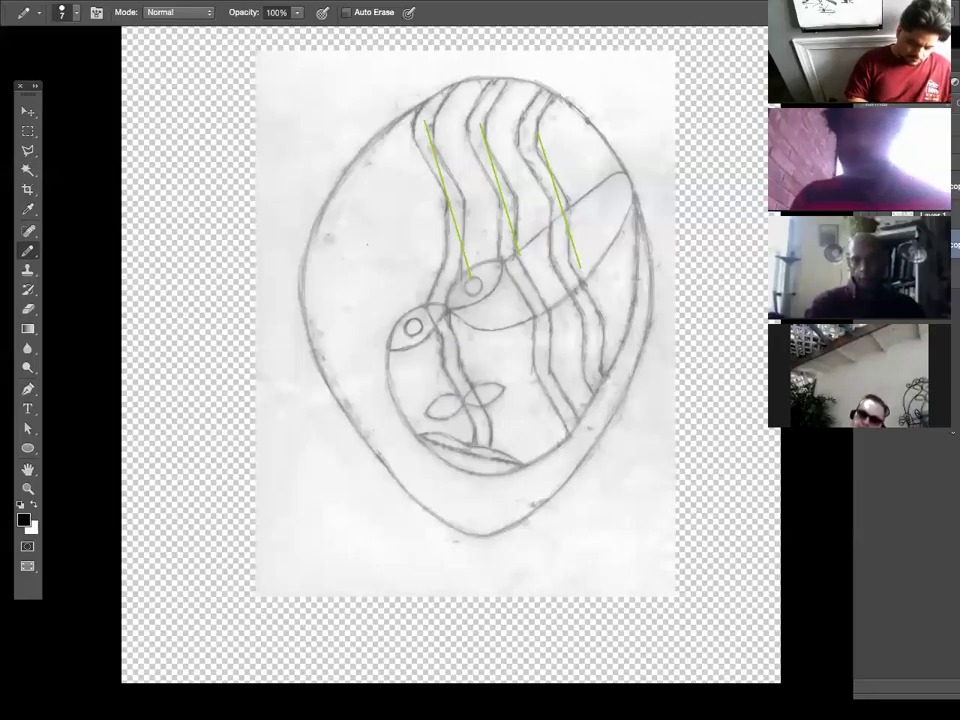
Draw green guide strokes over the nose, cheek and eye area, a diagonal past the head's edge, and a curve along the opposite side.
mouse_move(479, 412)
mouse_down()
mouse_move(551, 388)
mouse_move(590, 343)
mouse_up()
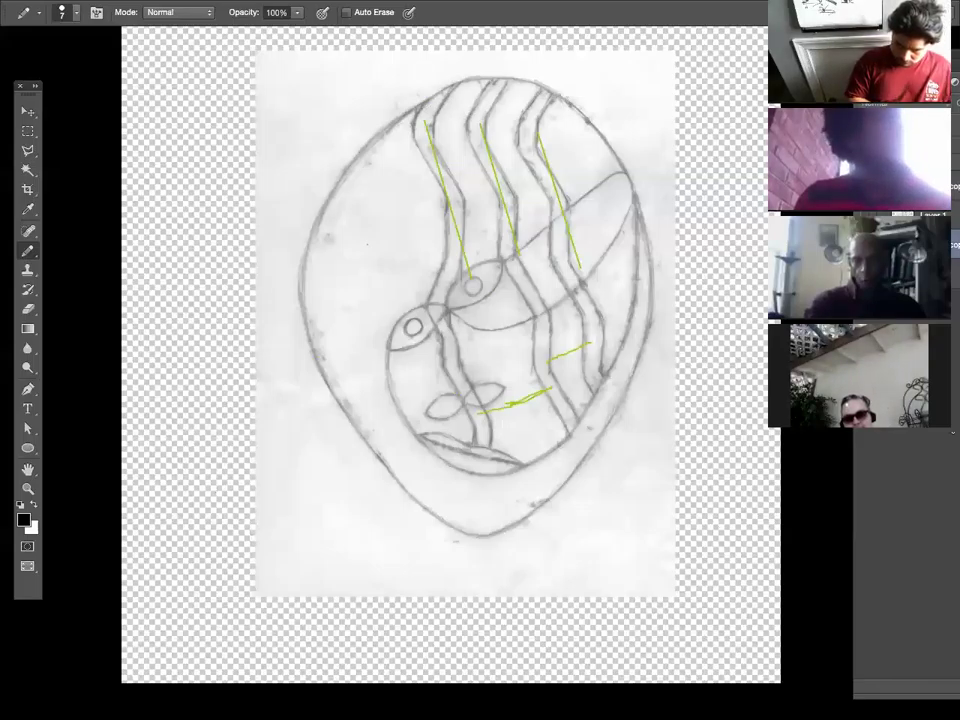
drag(466, 368, 529, 448)
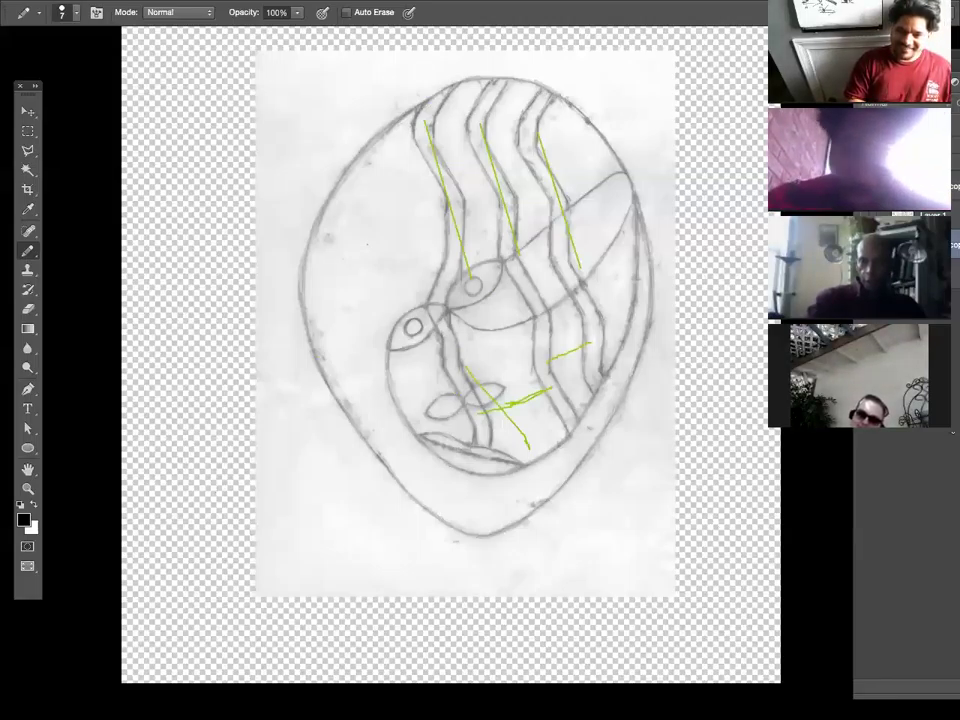
drag(602, 195, 455, 321)
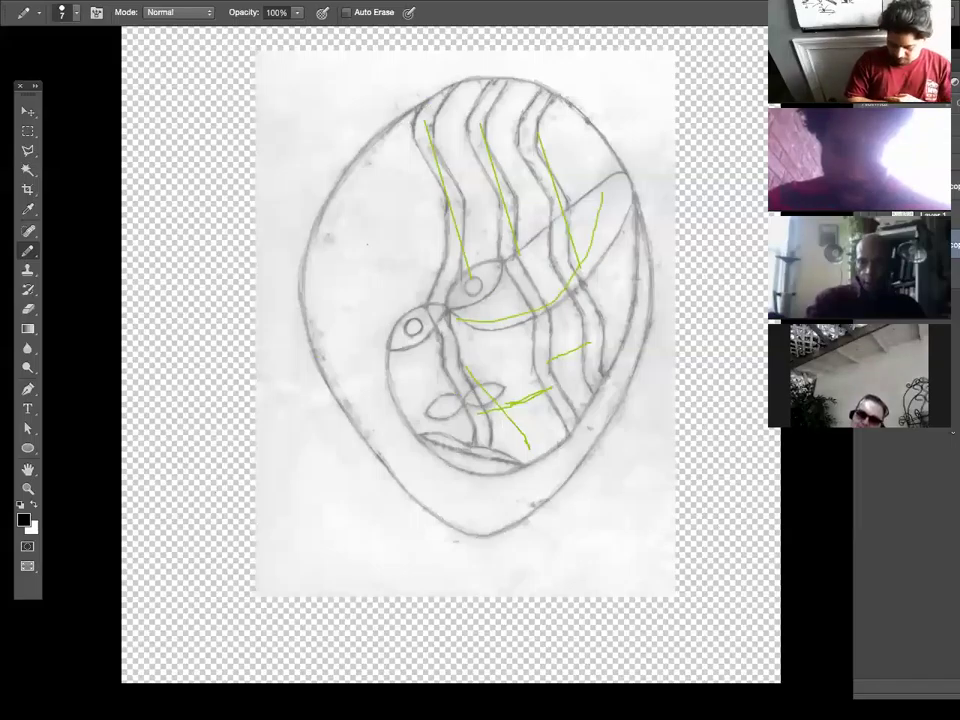
drag(508, 288, 682, 152)
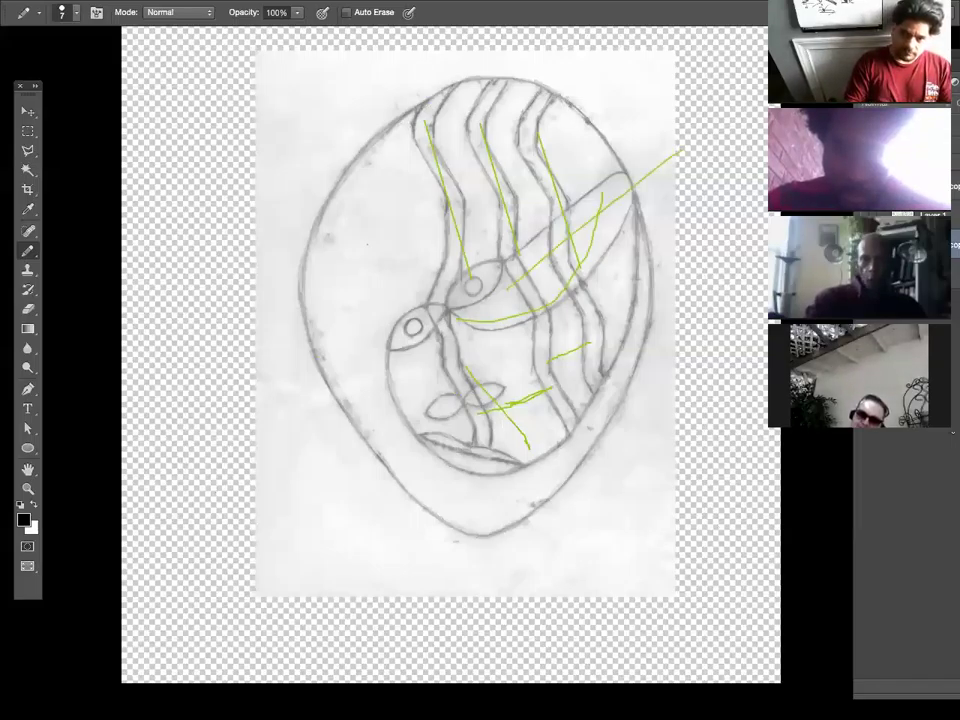
drag(400, 255, 345, 420)
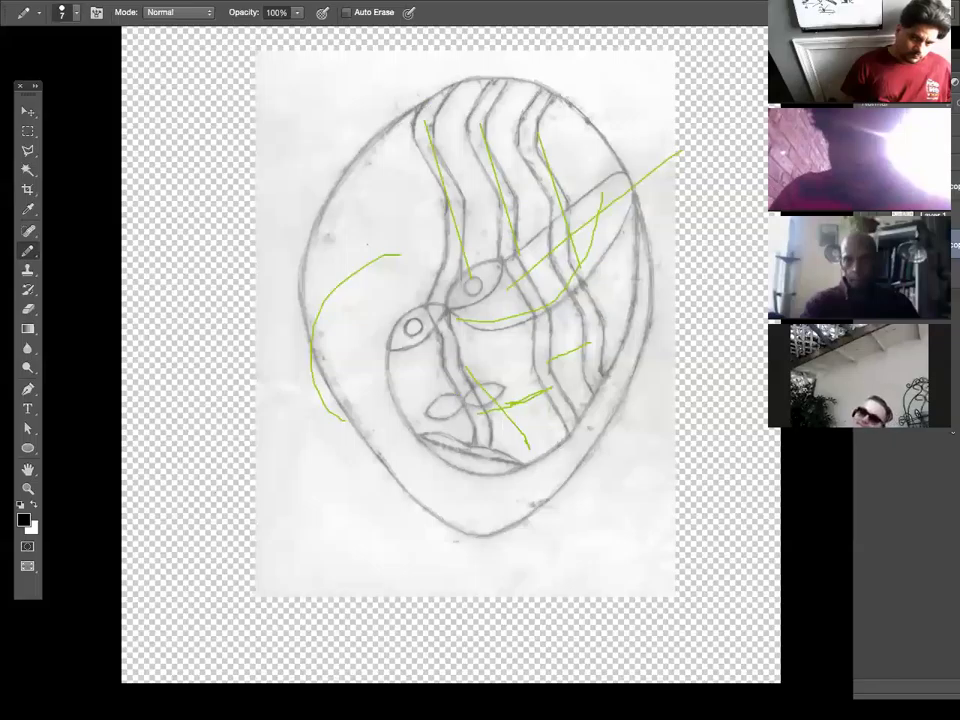
drag(489, 242, 512, 287)
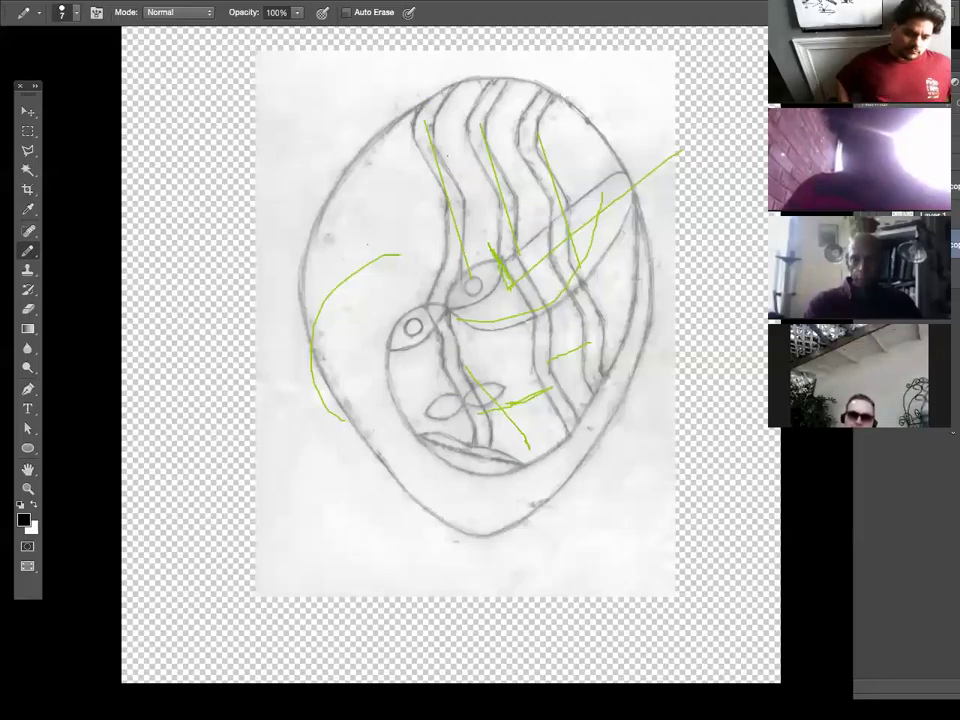
Draw red strokes along the outer wavy band and parallel slanted lines above the eyes, below the eyes and across the nose.
drag(537, 152, 565, 192)
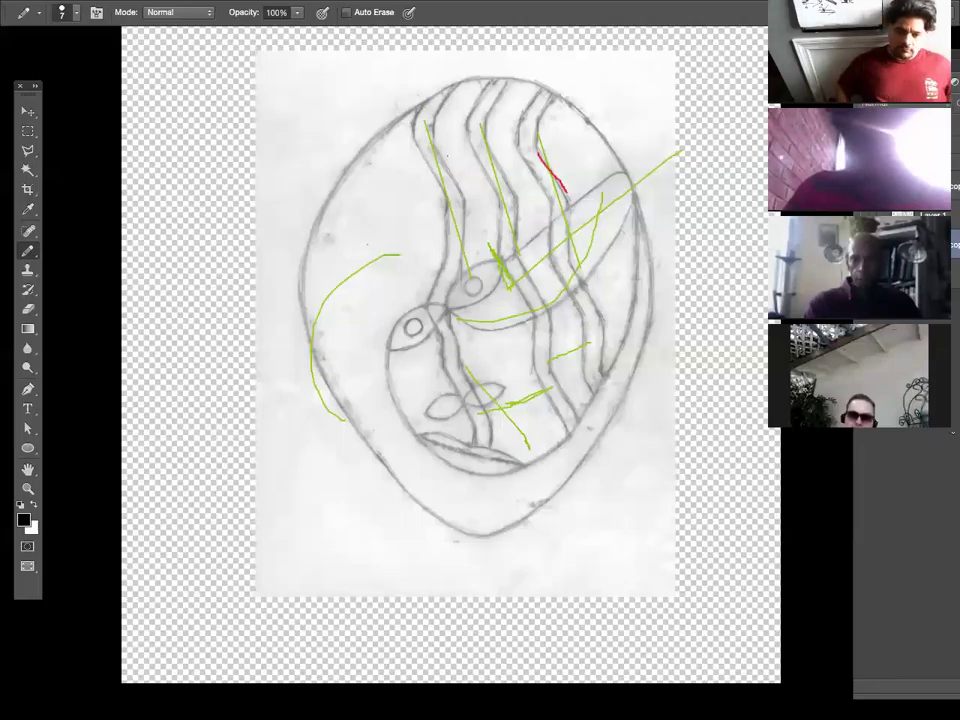
drag(555, 195, 390, 325)
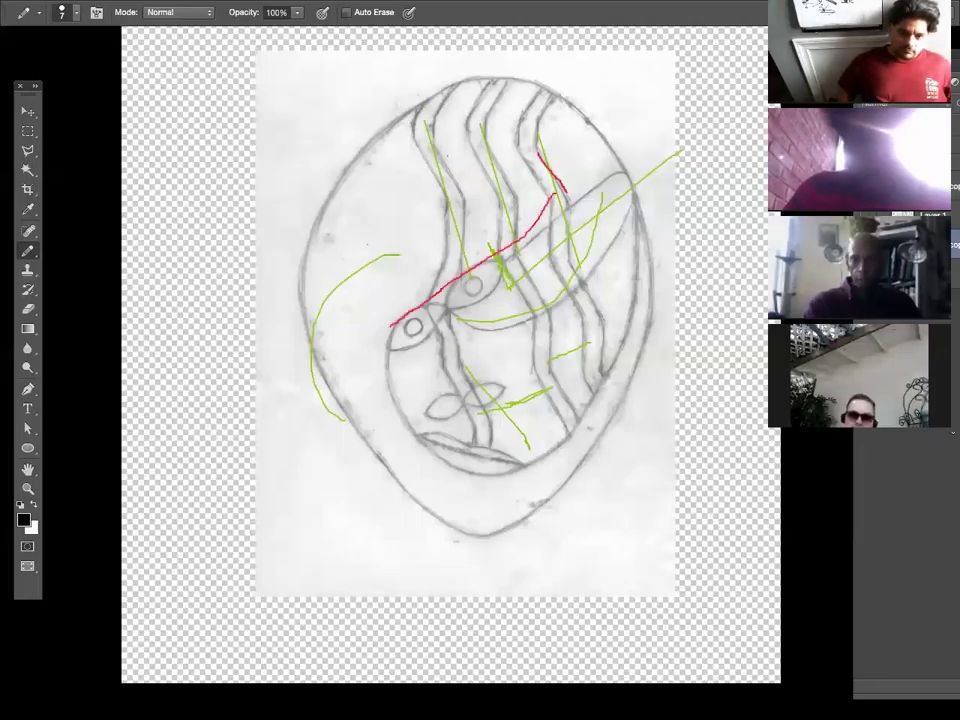
drag(573, 199, 492, 254)
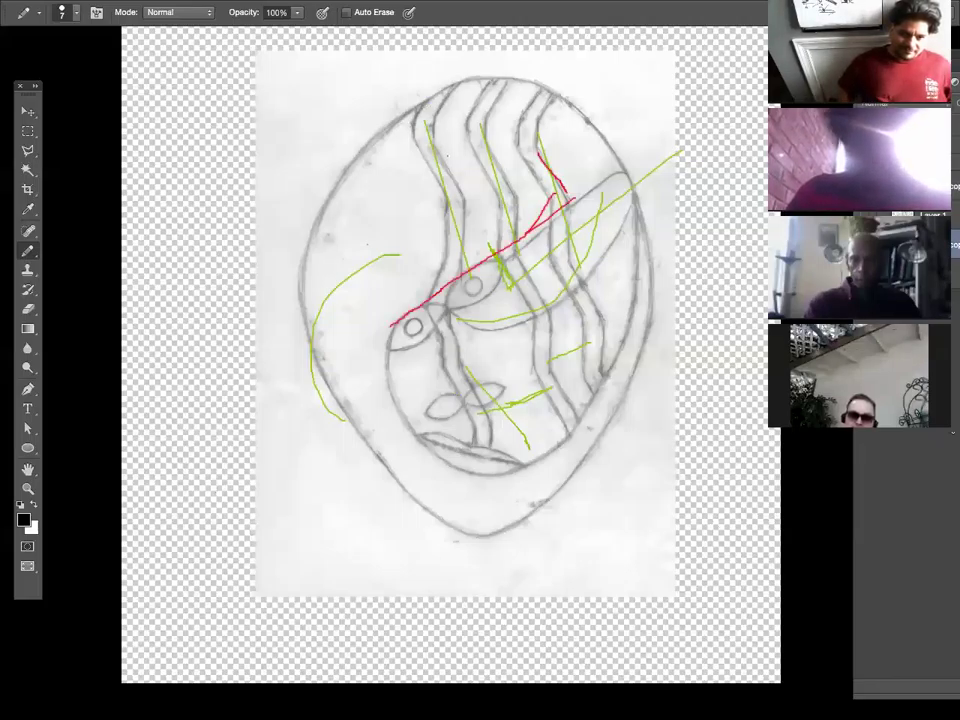
drag(538, 235, 405, 355)
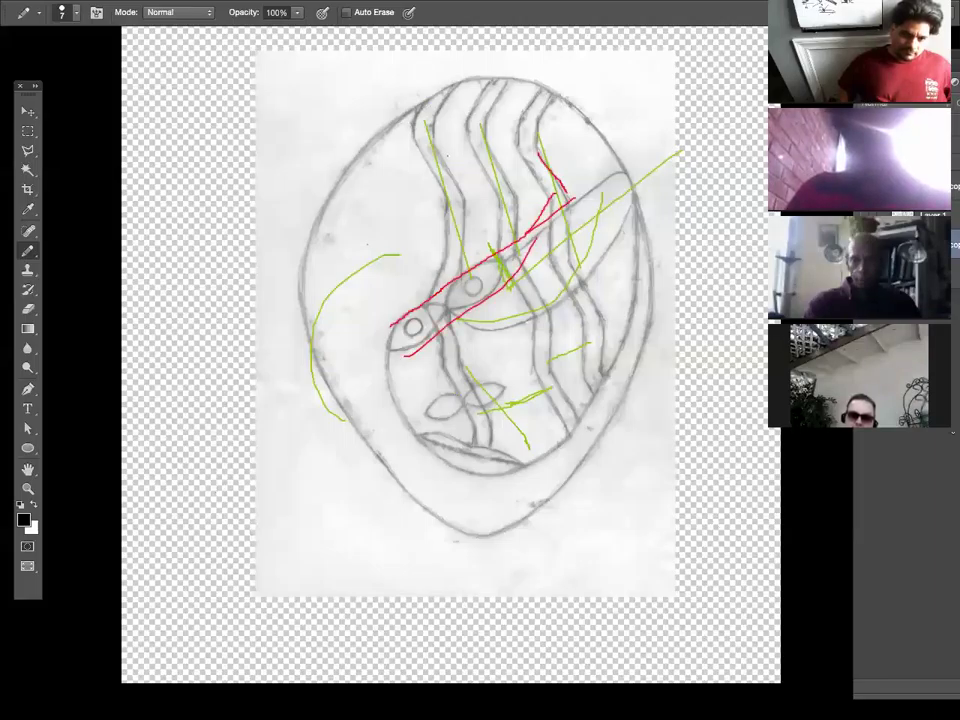
drag(545, 262, 588, 327)
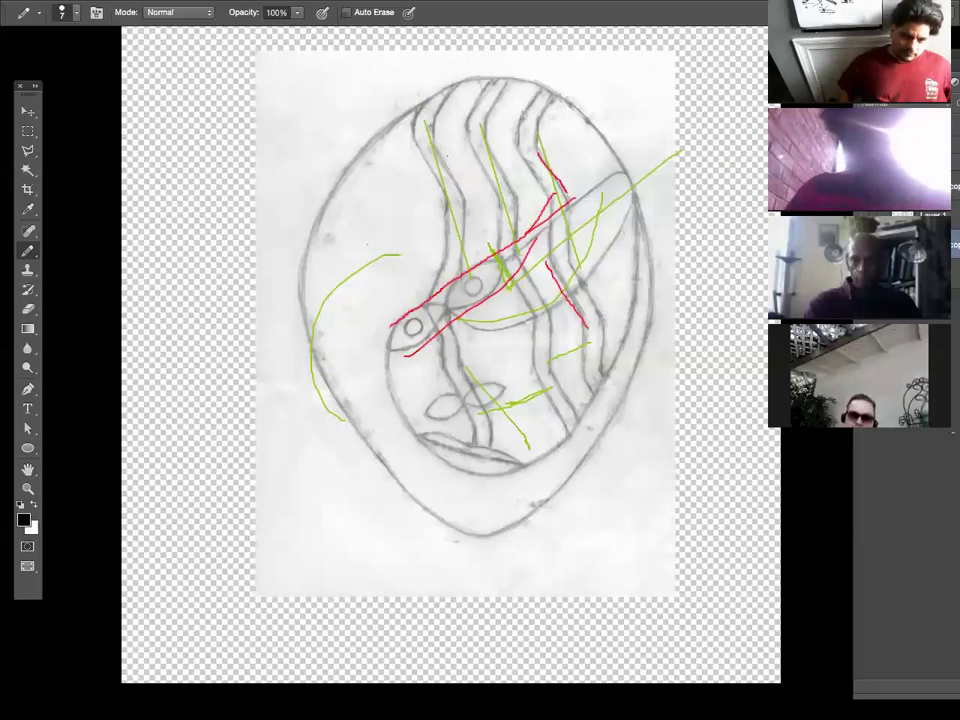
drag(545, 264, 518, 277)
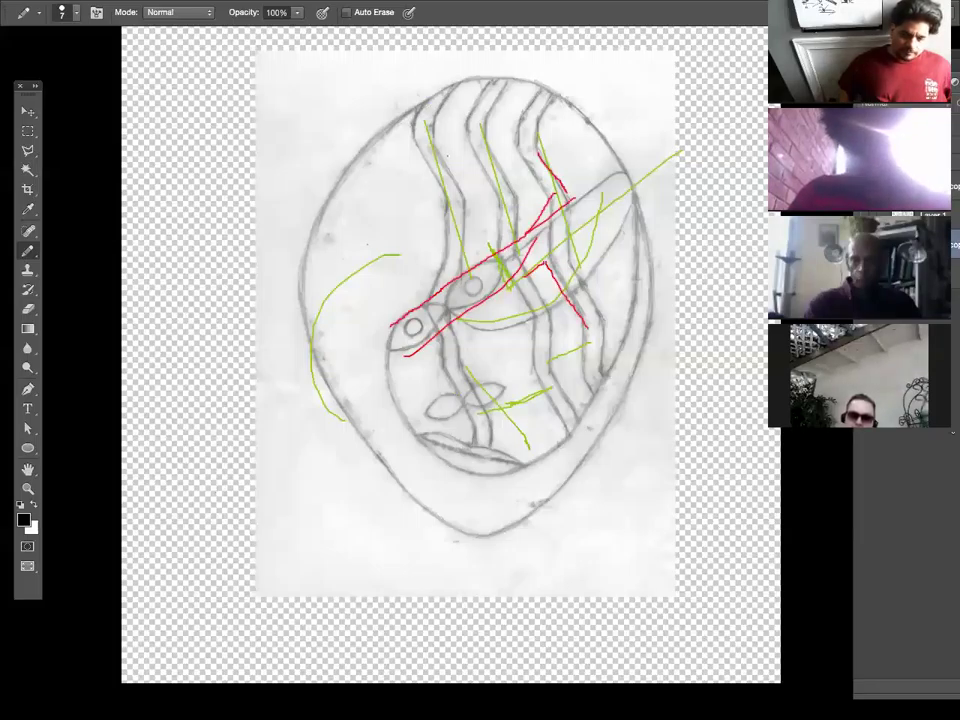
drag(418, 416, 608, 291)
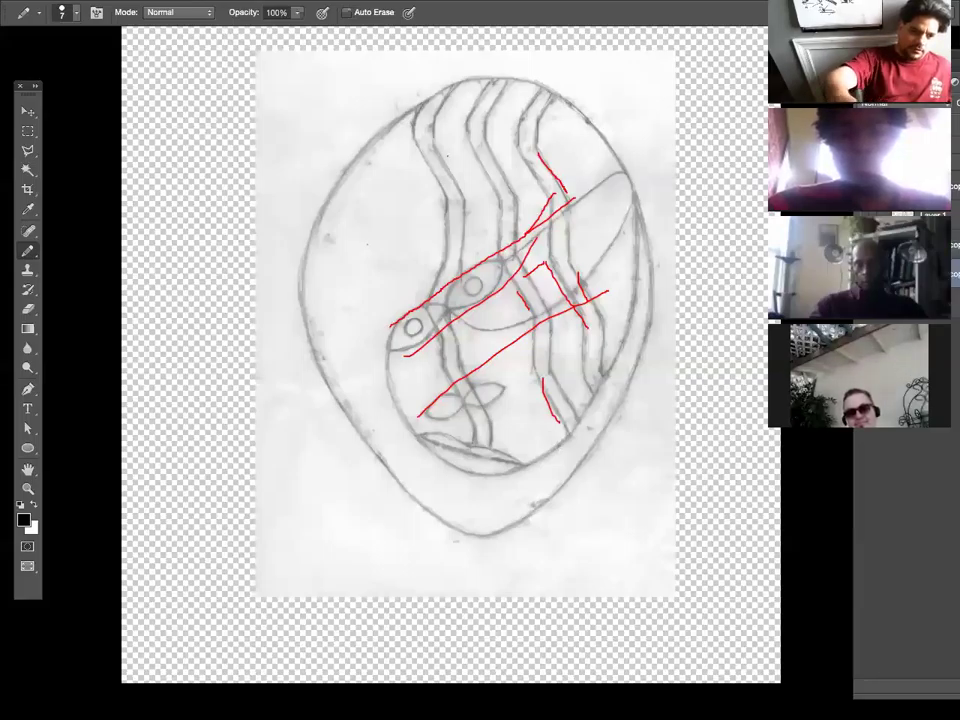
Sketch a black diagram beside the face with an open box, a small figure beneath it and the distances 2.5 and 2 m.
mouse_move(166, 283)
mouse_down()
mouse_move(241, 327)
mouse_move(253, 256)
mouse_up()
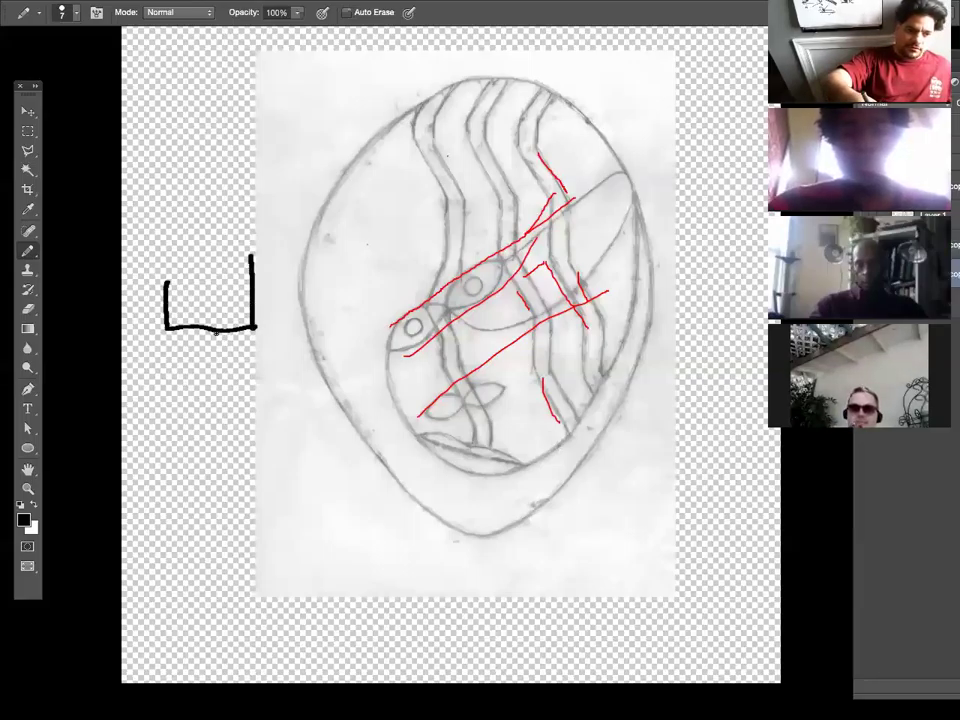
mouse_move(205, 361)
mouse_down()
mouse_move(248, 379)
mouse_move(178, 388)
mouse_move(248, 380)
mouse_move(232, 376)
mouse_up()
mouse_move(168, 390)
mouse_down()
mouse_move(213, 352)
mouse_move(207, 403)
mouse_move(232, 393)
mouse_up()
mouse_move(224, 330)
mouse_down()
mouse_move(282, 330)
mouse_move(232, 345)
mouse_move(282, 348)
mouse_move(318, 319)
mouse_up()
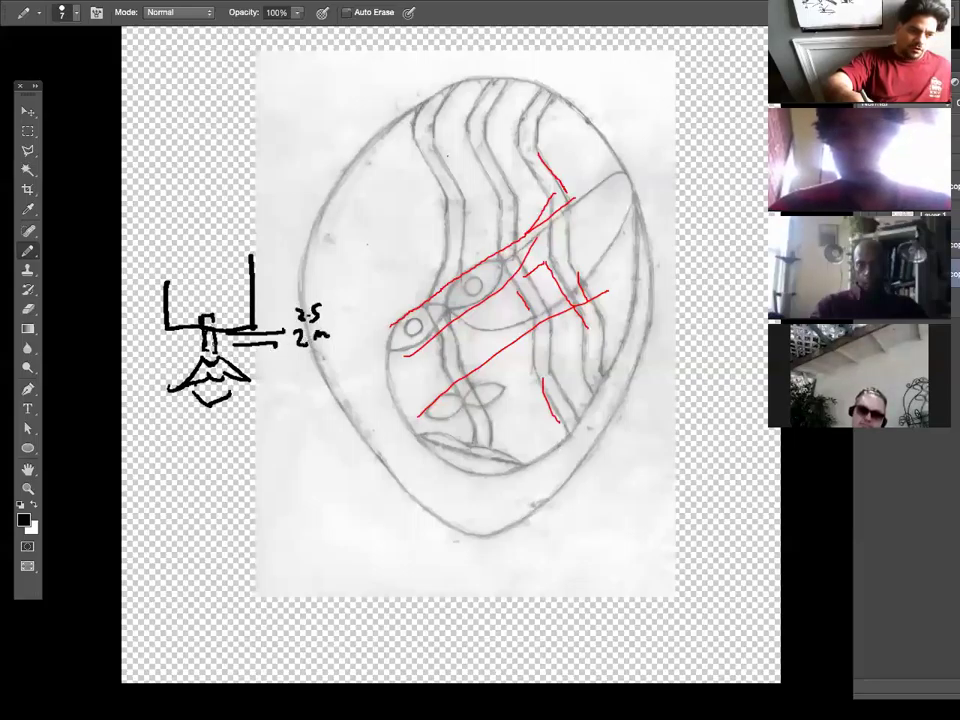
mouse_move(301, 357)
mouse_down()
mouse_move(302, 368)
mouse_move(337, 355)
mouse_up()
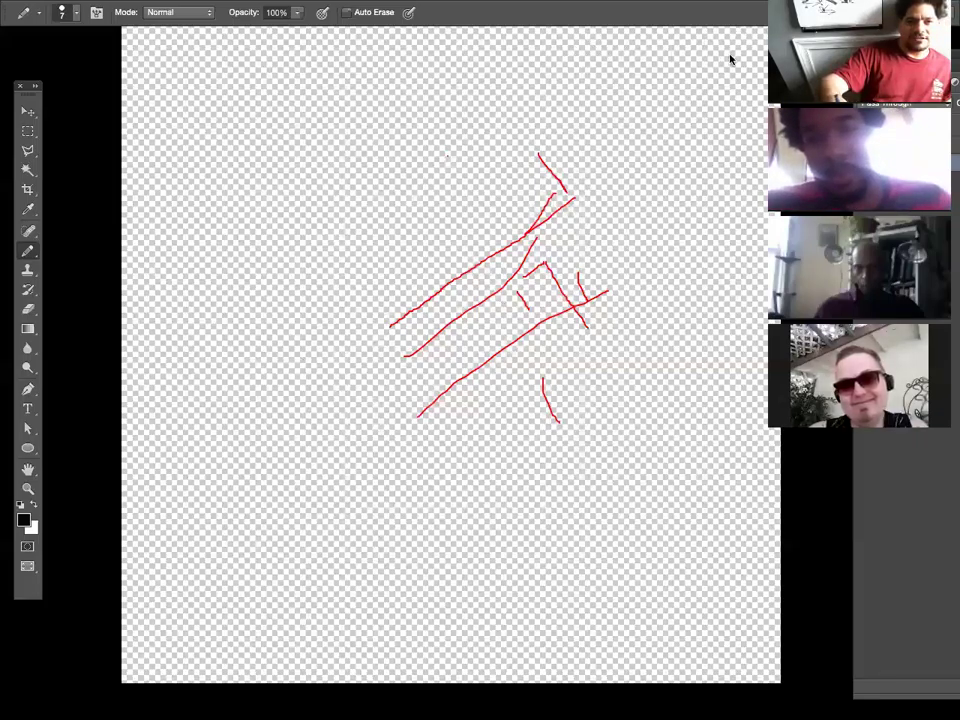
Clear the remaining red marks from the canvas.
key(Tab)
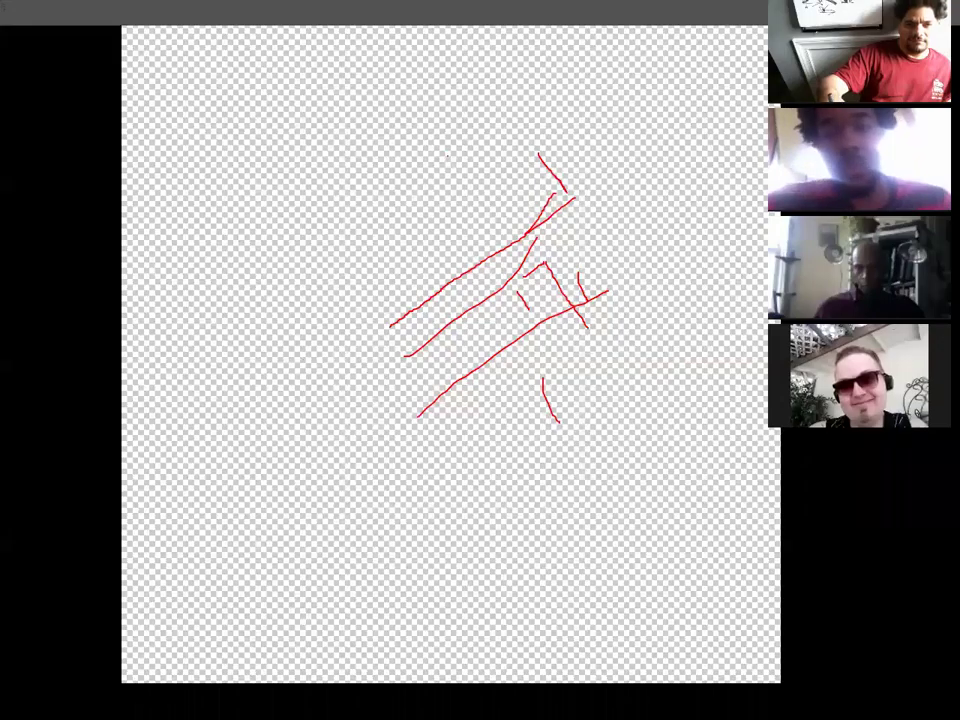
key(Delete)
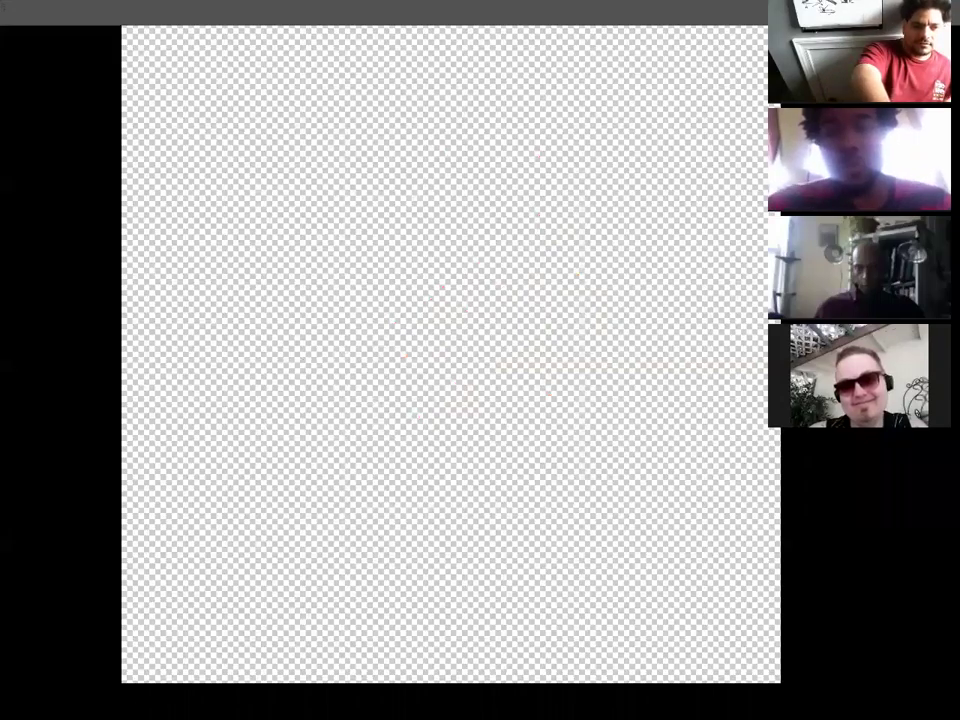
key(Tab)
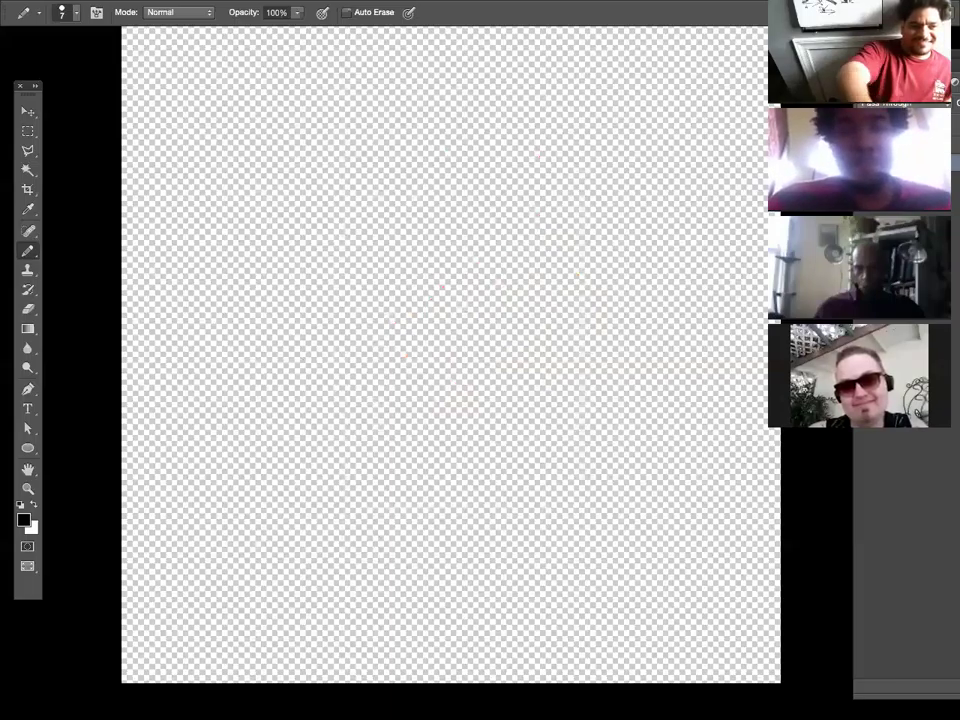
key(Tab)
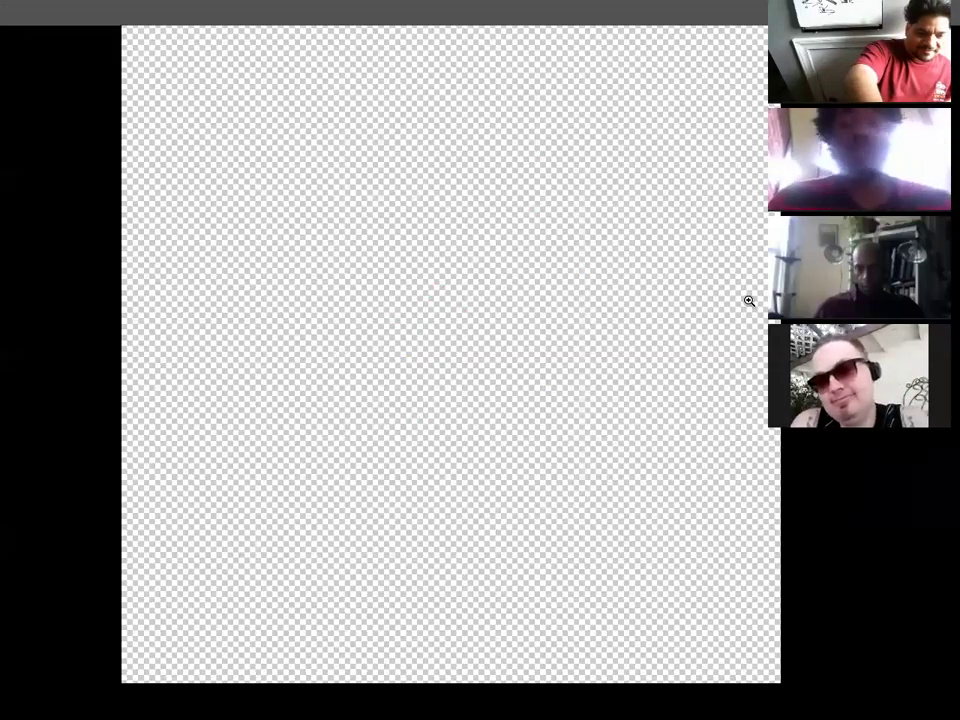
key(Tab)
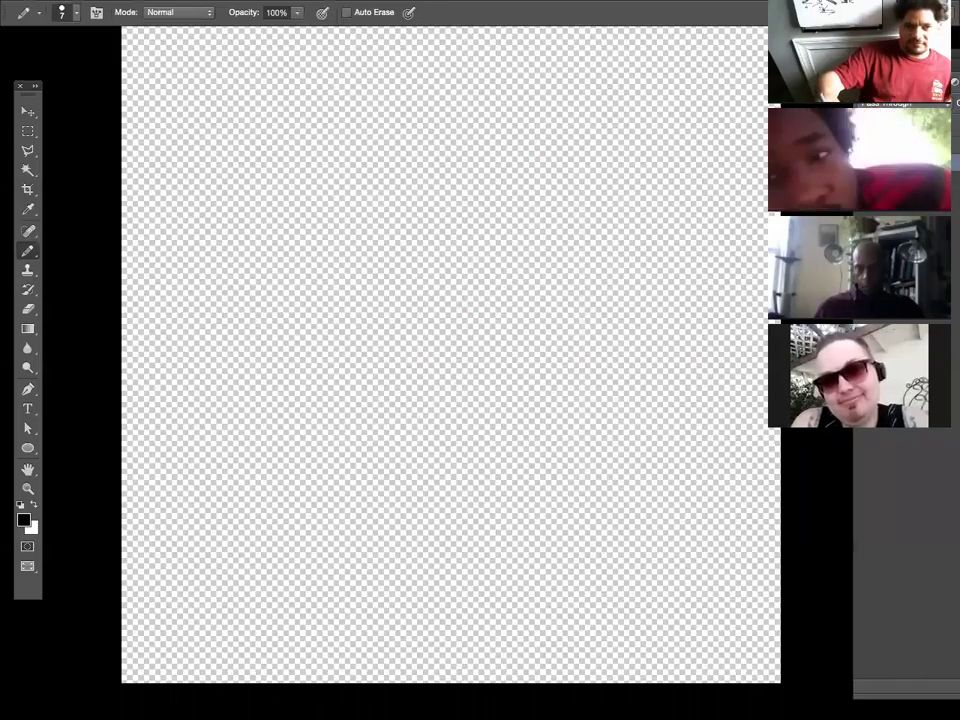
Bring up the line drawing of the dancing couple so the whole image is visible.
key(ctrl+v)
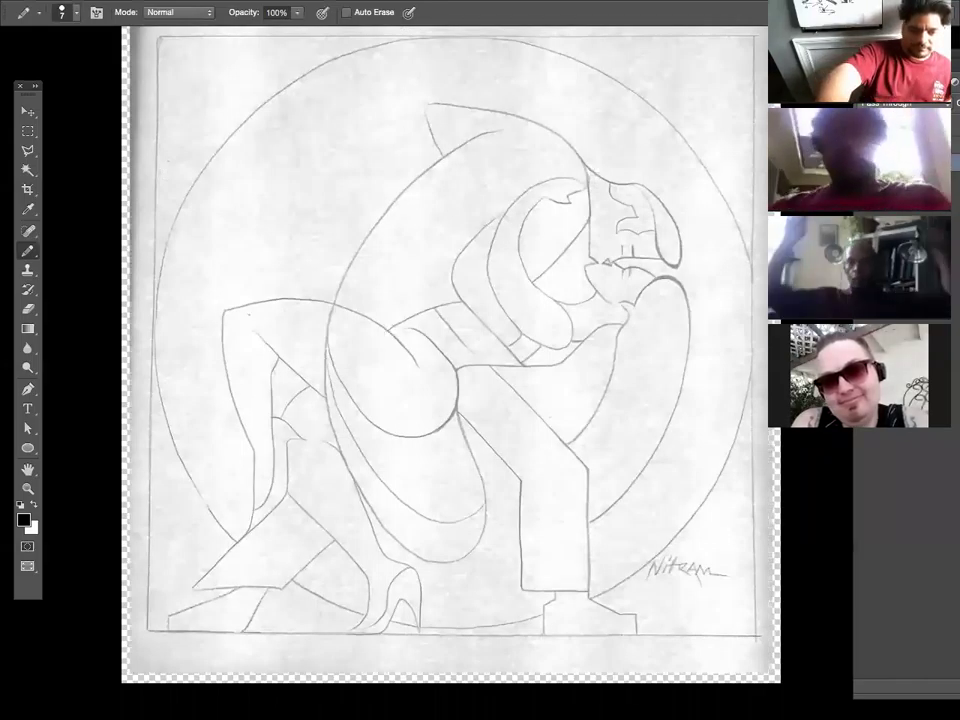
key(ctrl+minus)
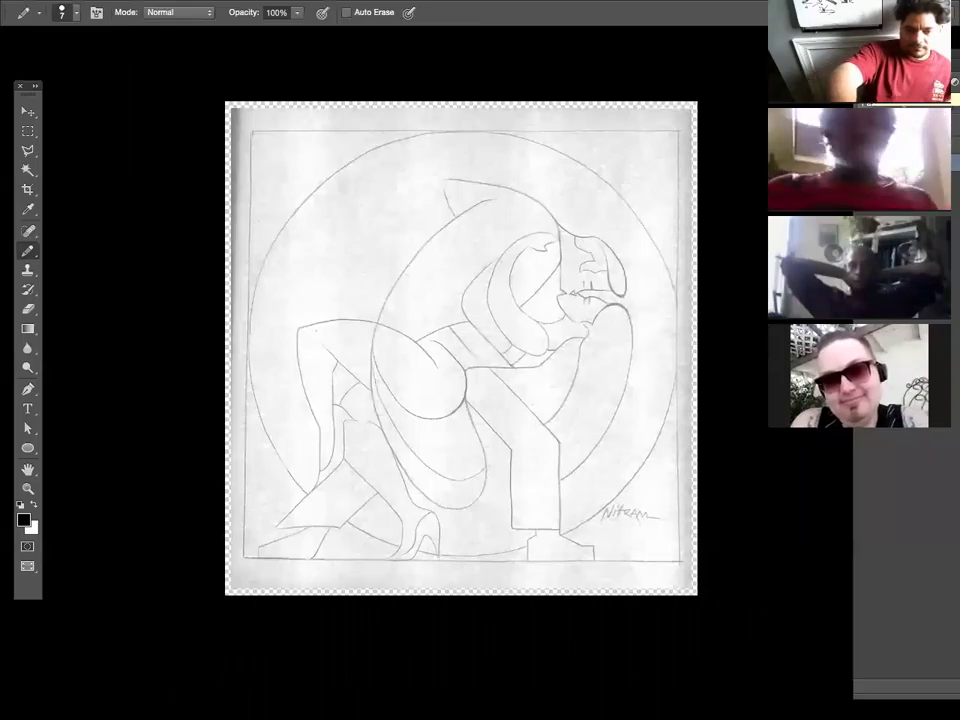
key(h)
drag(456, 476, 444, 449)
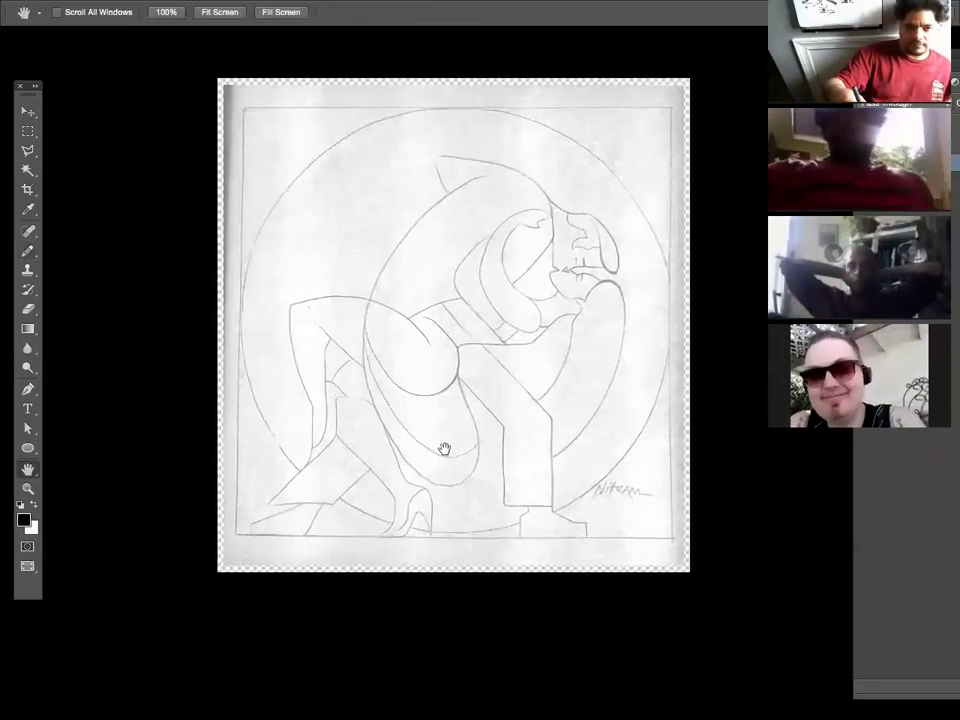
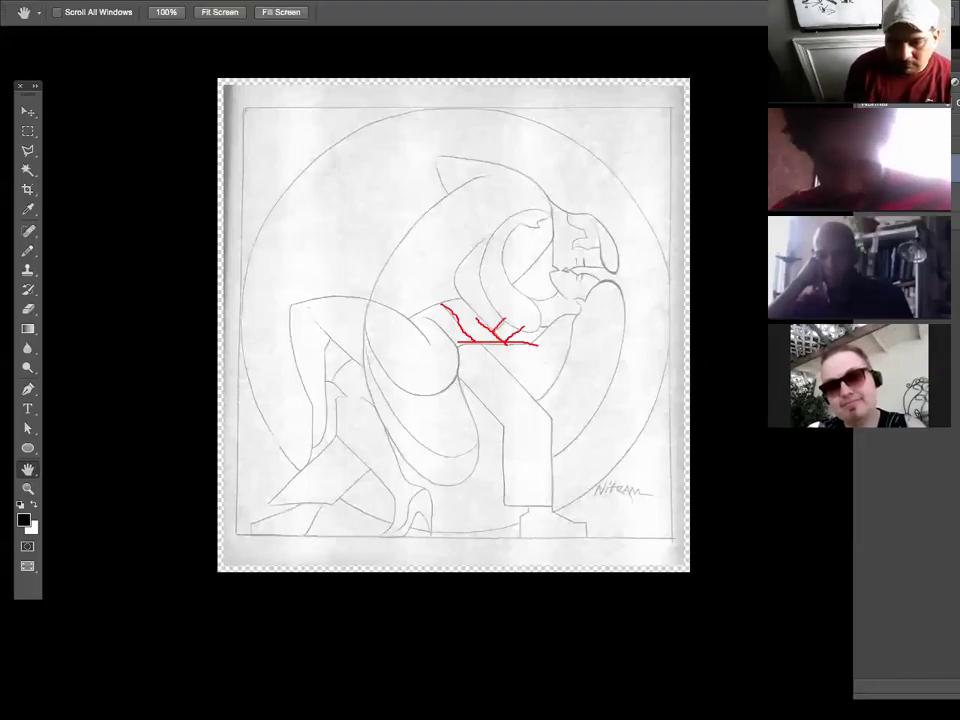
Clear the red marks at the dancers' waist and activate the Pencil tool.
key(ctrl+z)
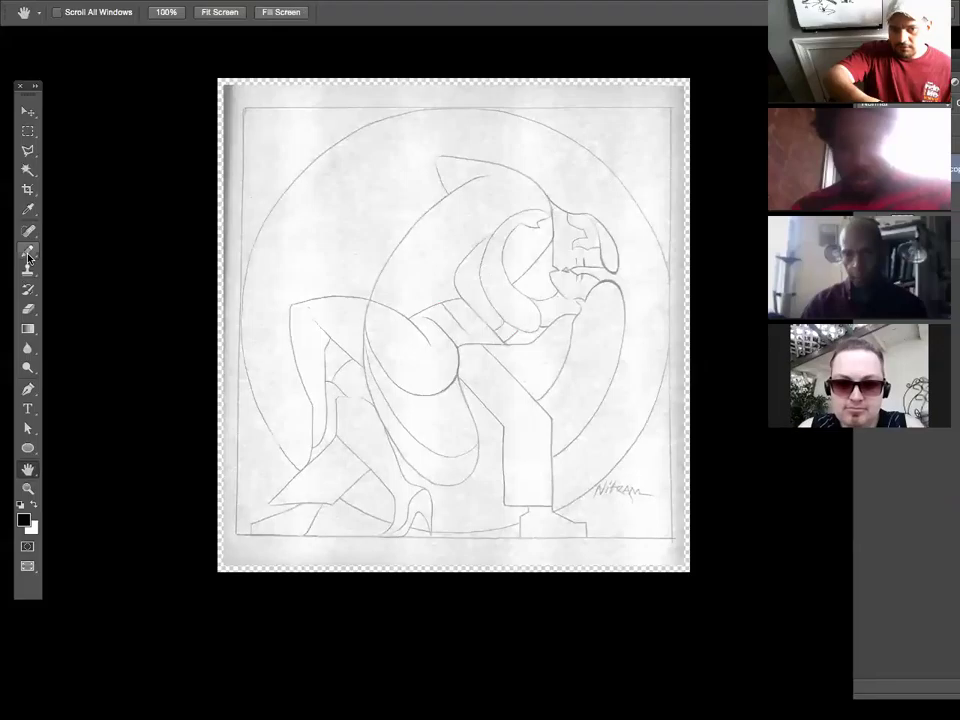
click(27, 348)
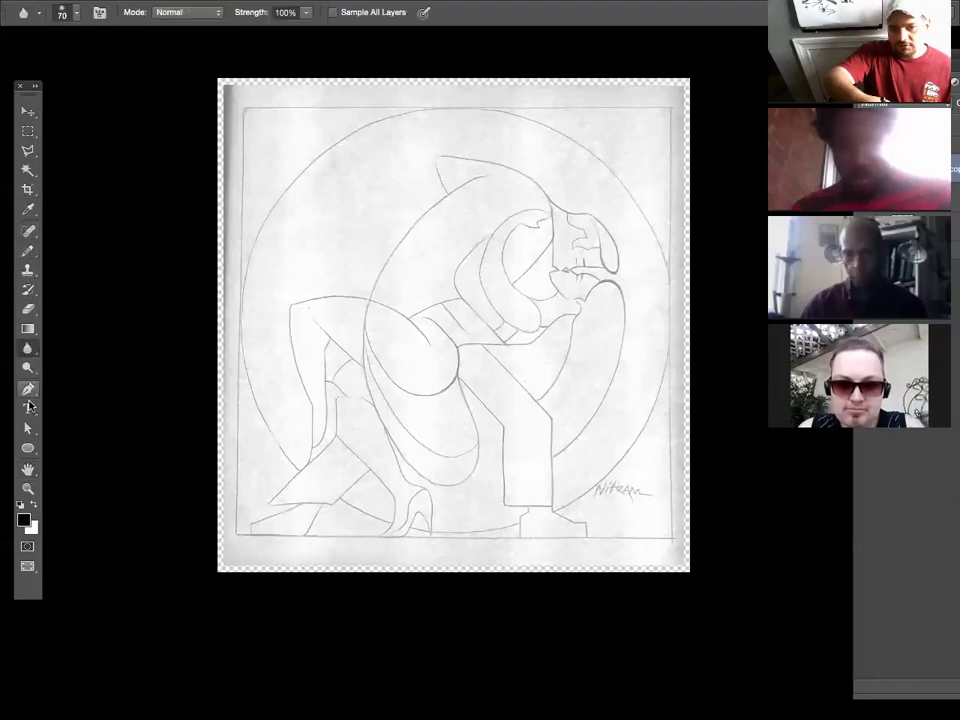
click(27, 389)
click(27, 252)
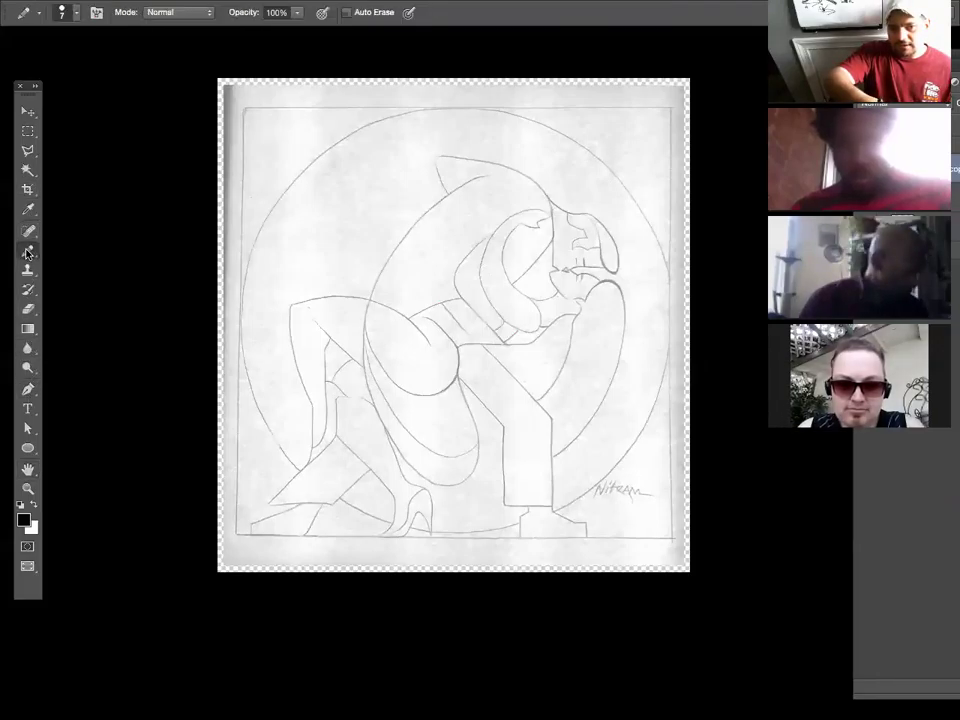
right_click(28, 252)
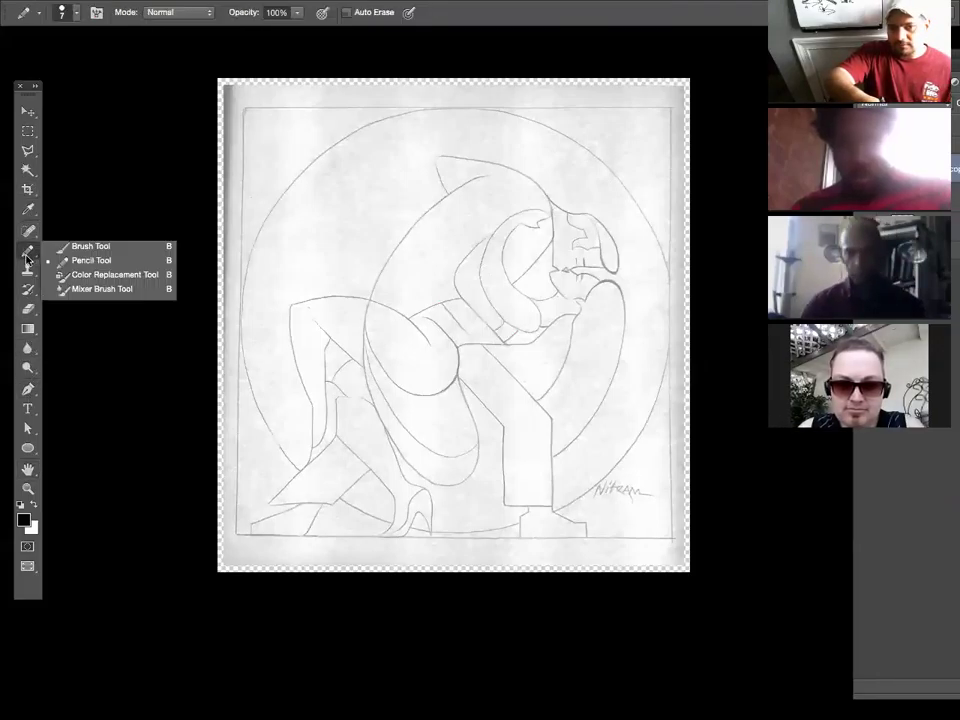
click(80, 247)
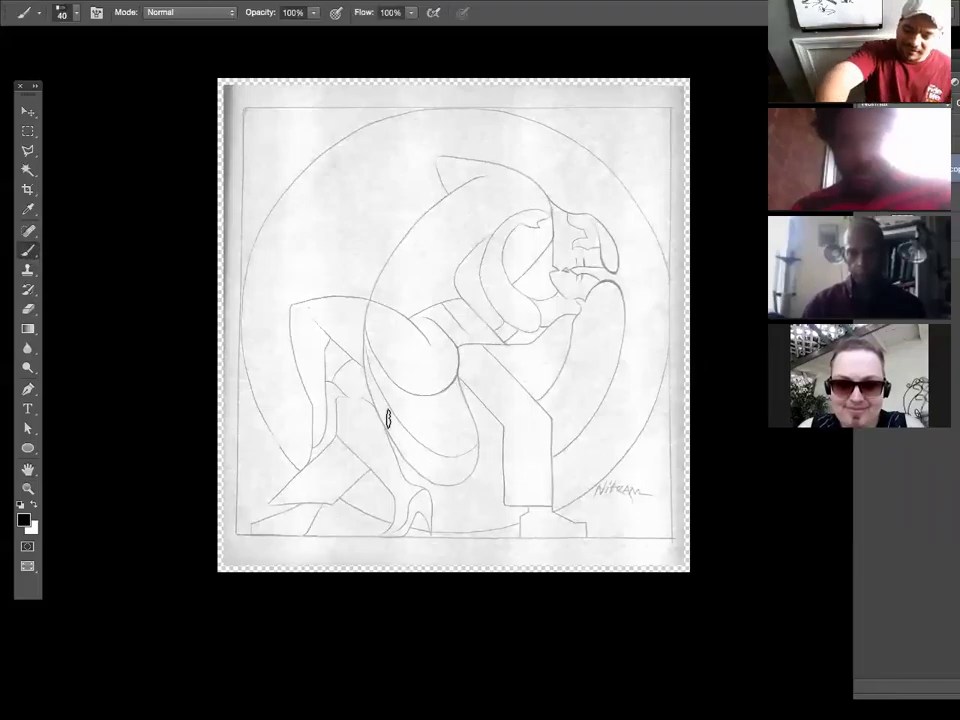
key(bracketleft)
key(bracketleft)
key(bracketleft)
key(bracketleft)
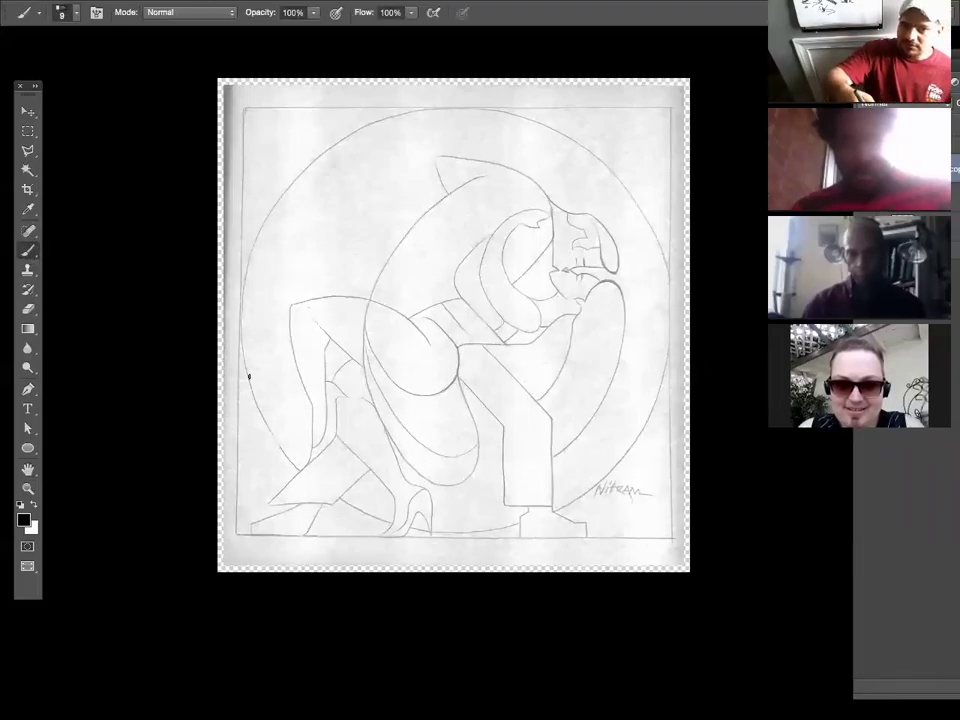
right_click(28, 250)
click(80, 259)
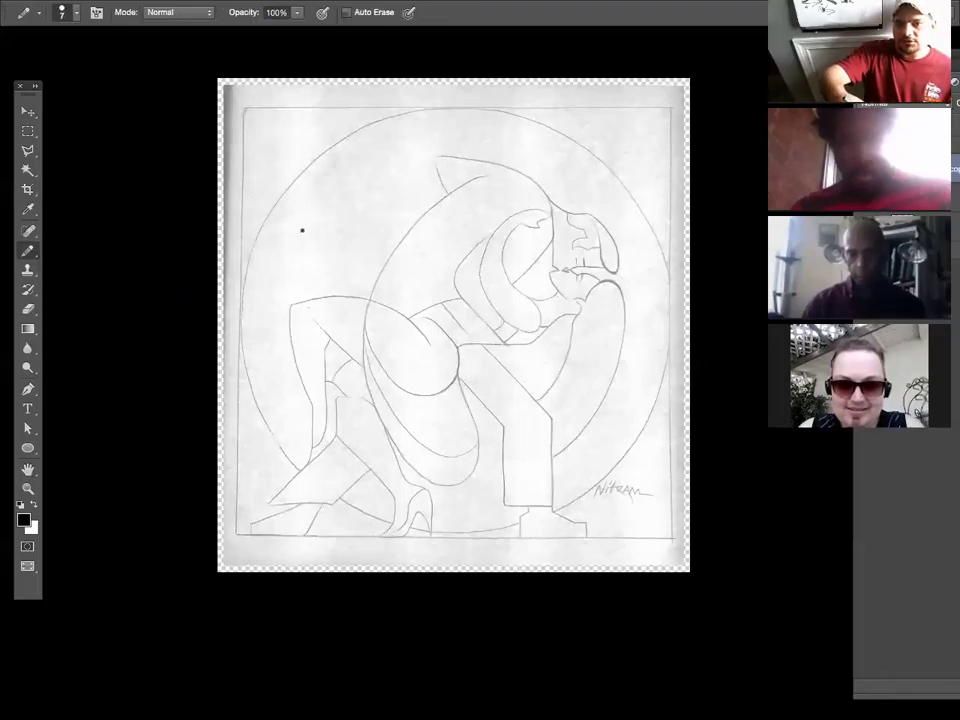
Draw two overlapping black rectangles in the drawing's upper-left corner, with the rear one partly hidden behind the front one.
click(264, 161)
shift+click(310, 160)
shift+click(310, 214)
shift+click(264, 214)
shift+click(264, 159)
click(291, 160)
shift+click(291, 140)
shift+click(327, 140)
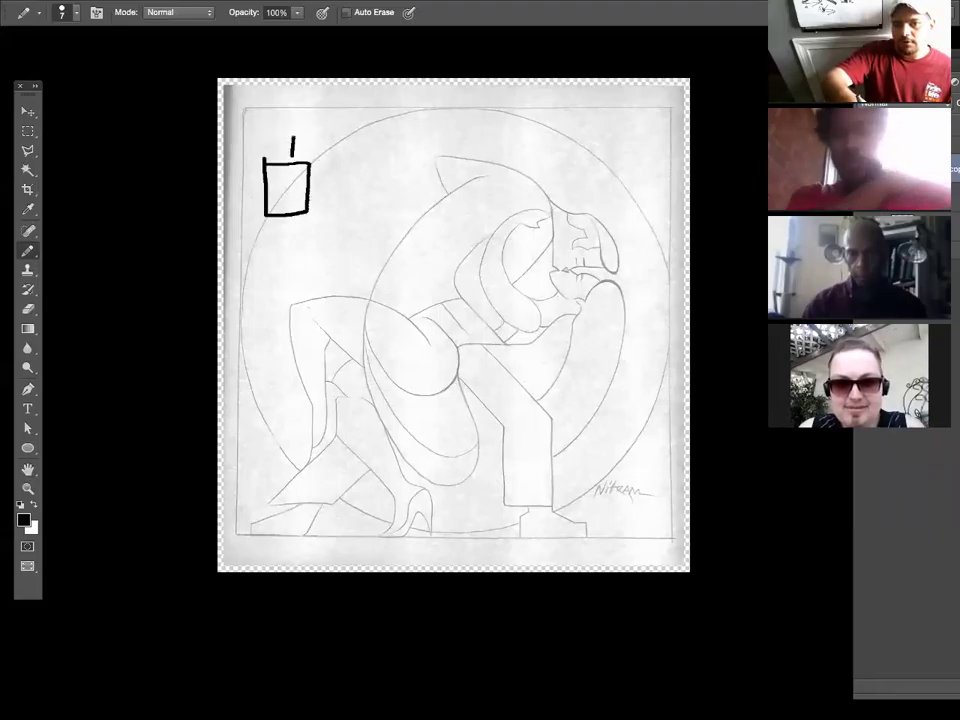
shift+click(327, 176)
shift+click(327, 186)
shift+click(311, 186)
Draw a second pair of smaller black rectangles beside the first pair, touching along one edge instead of overlapping.
click(357, 184)
shift+click(357, 142)
shift+click(387, 142)
shift+click(387, 158)
shift+click(387, 181)
shift+click(357, 183)
shift+click(387, 124)
shift+click(405, 124)
shift+click(405, 157)
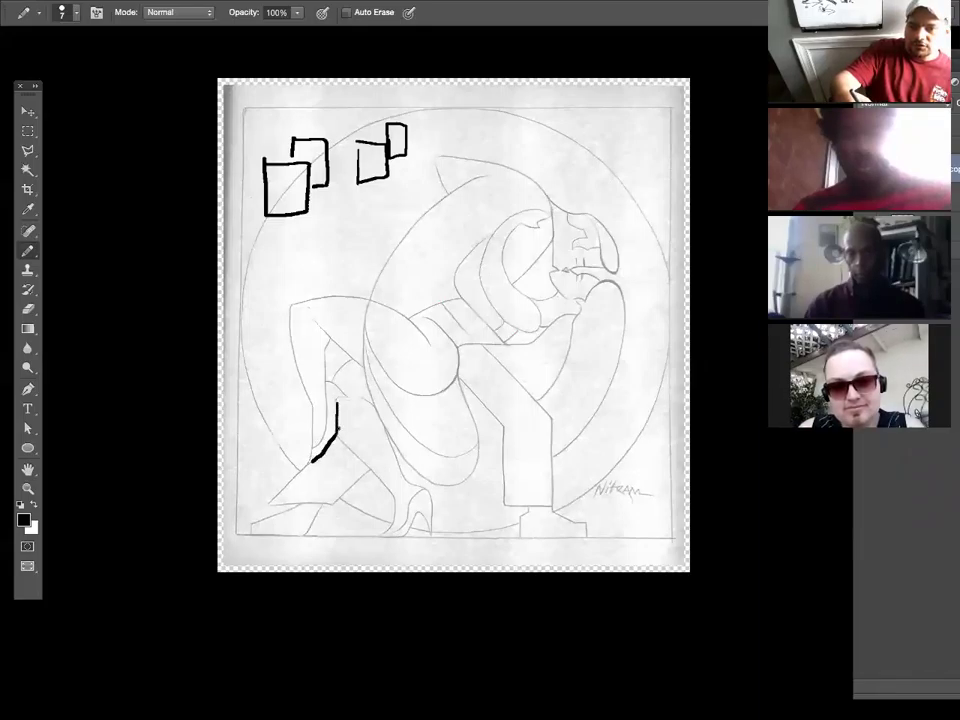
Trace in black the meeting lines at the lower legs and the curves along the man's back and around the woman's thigh.
drag(338, 430, 375, 465)
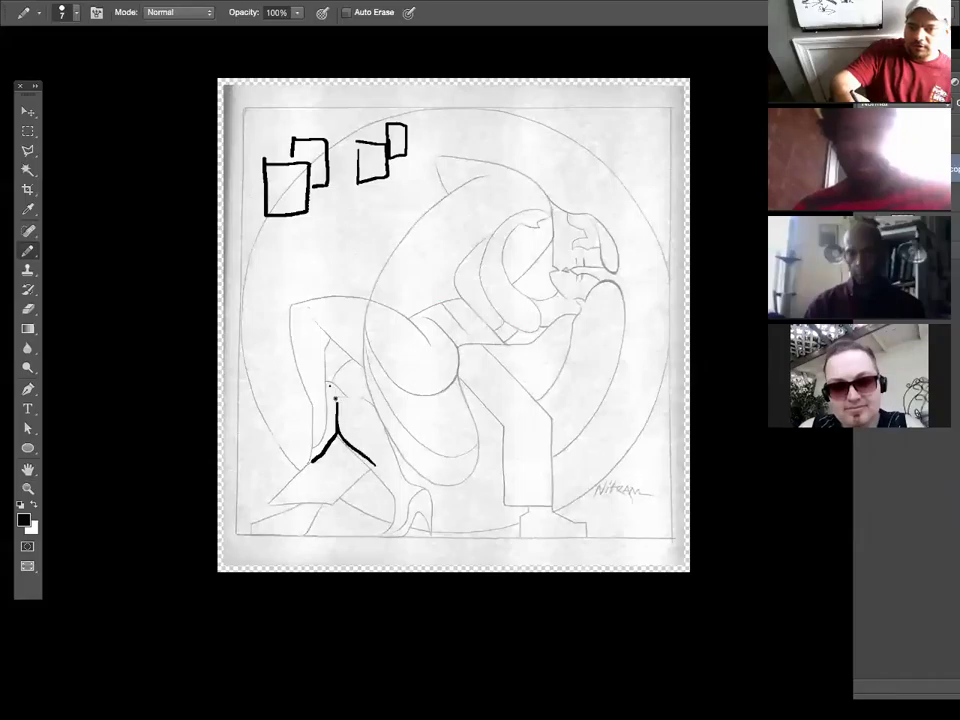
drag(290, 491, 332, 452)
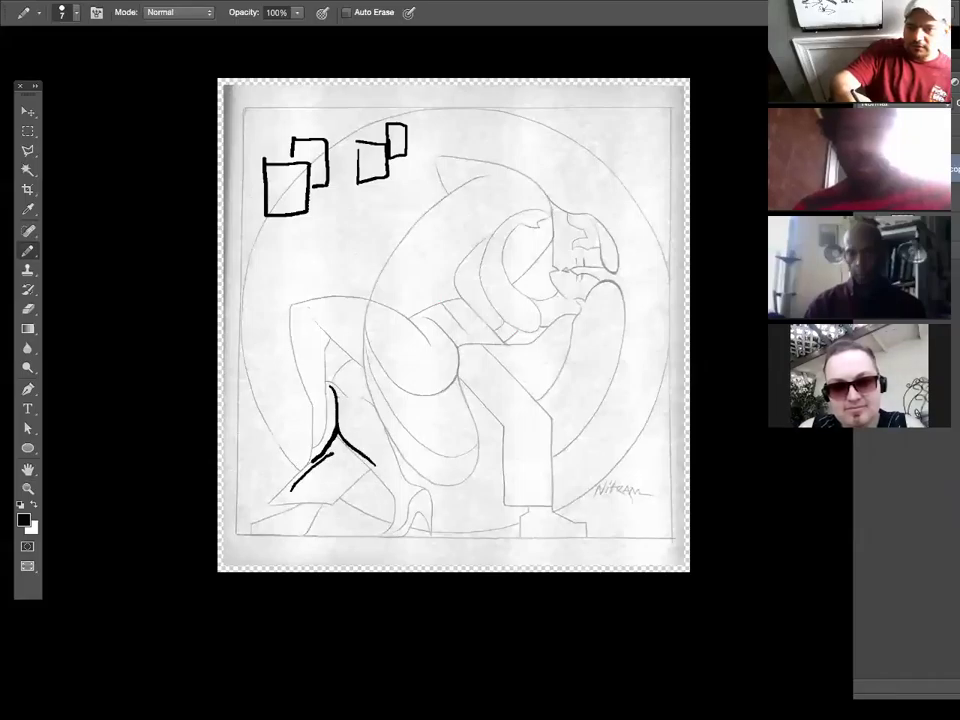
mouse_move(368, 306)
mouse_down()
mouse_move(358, 368)
mouse_move(385, 430)
mouse_up()
drag(368, 306, 420, 213)
drag(447, 383, 460, 347)
drag(438, 388, 516, 278)
mouse_move(452, 383)
mouse_down()
mouse_move(414, 392)
mouse_move(372, 346)
mouse_move(453, 385)
mouse_up()
mouse_move(375, 344)
mouse_down()
mouse_move(463, 376)
mouse_move(459, 358)
mouse_up()
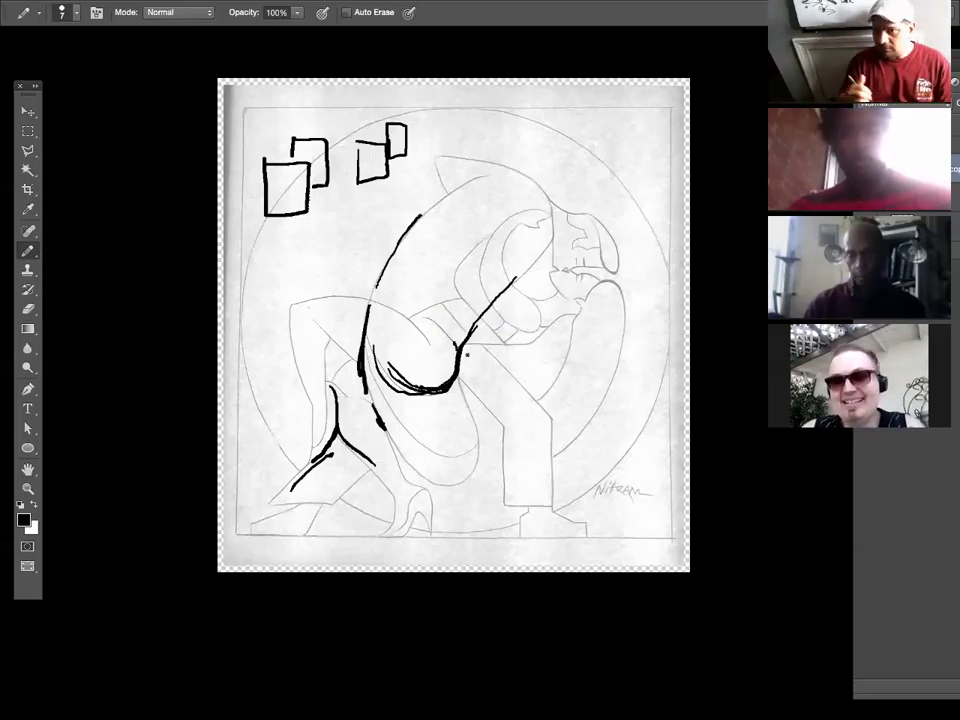
Clear all the black pencil marks, including the example rectangles, from the sketch of the dancing couple.
key(Delete)
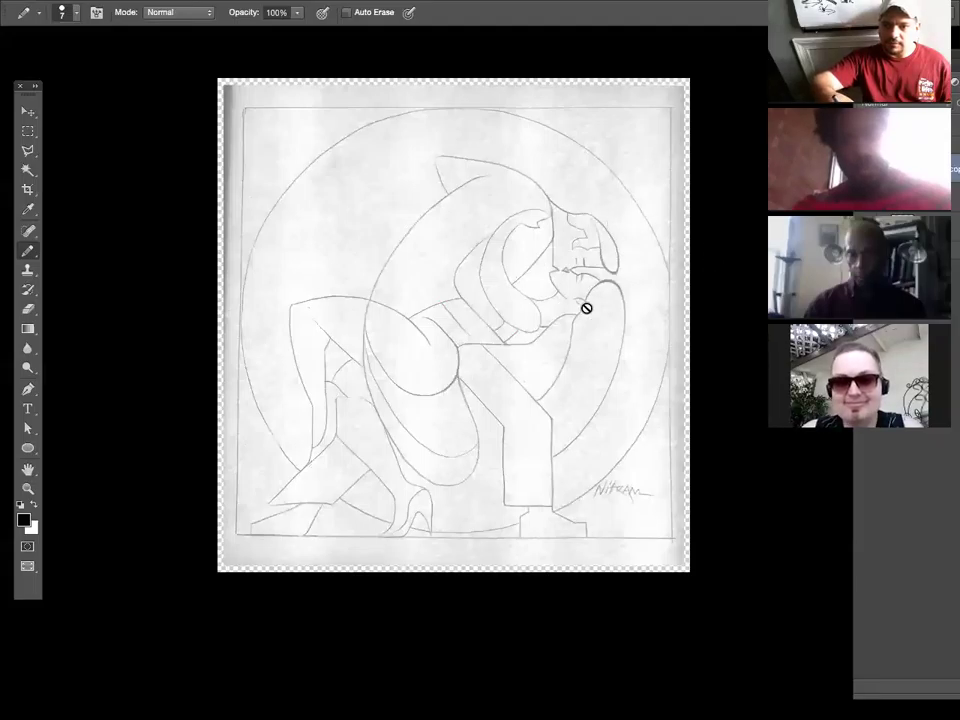
click(606, 251)
click(603, 248)
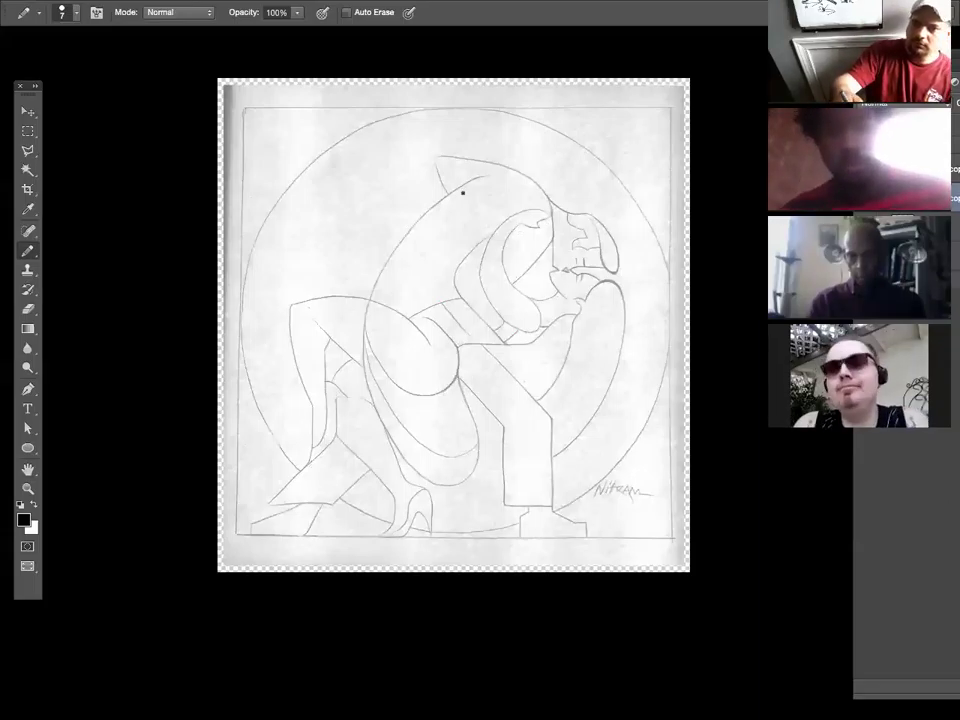
Write numbers on the sketch's shapes, with a 3 on the man's back, 4s and 3.5 near the waist, and a 3 on the thigh.
drag(460, 198, 457, 226)
mouse_move(406, 285)
mouse_down()
mouse_move(418, 306)
mouse_move(390, 333)
mouse_move(398, 331)
mouse_up()
mouse_move(396, 322)
mouse_down()
mouse_move(396, 345)
mouse_move(428, 380)
mouse_move(419, 387)
mouse_up()
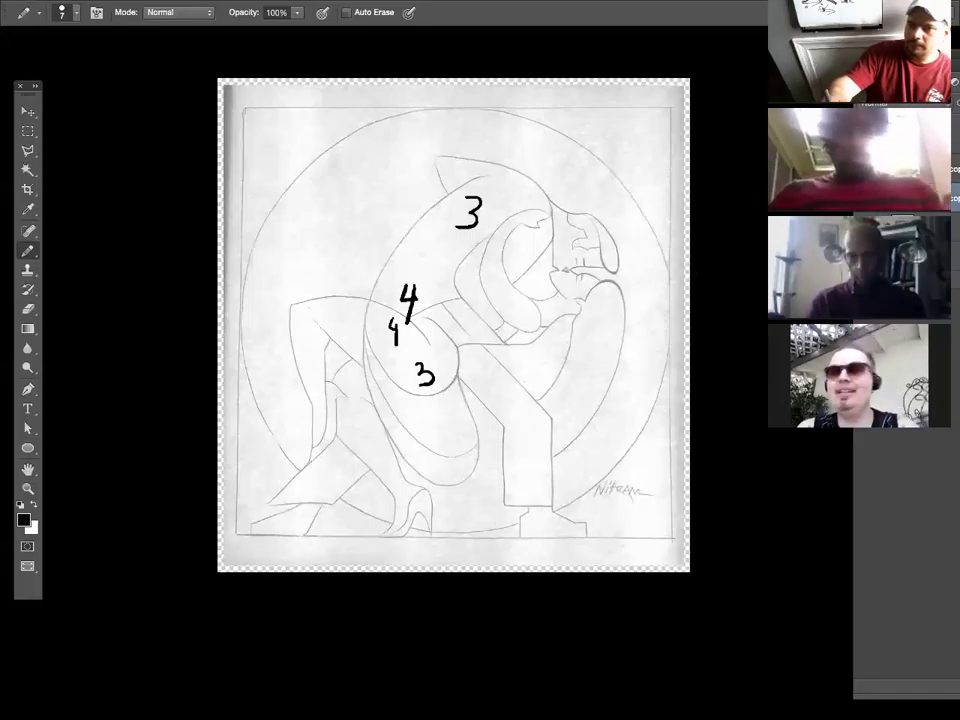
key(ctrl+comma)
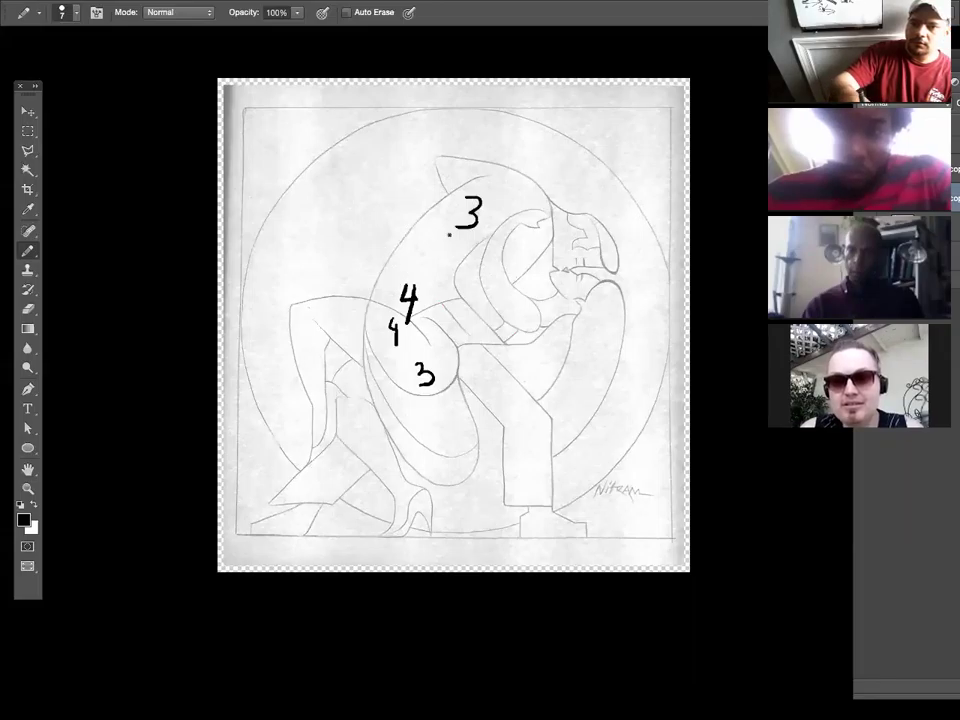
mouse_move(386, 274)
mouse_down()
mouse_move(382, 296)
mouse_move(388, 288)
mouse_move(392, 298)
mouse_move(397, 284)
mouse_move(396, 347)
mouse_move(419, 384)
mouse_up()
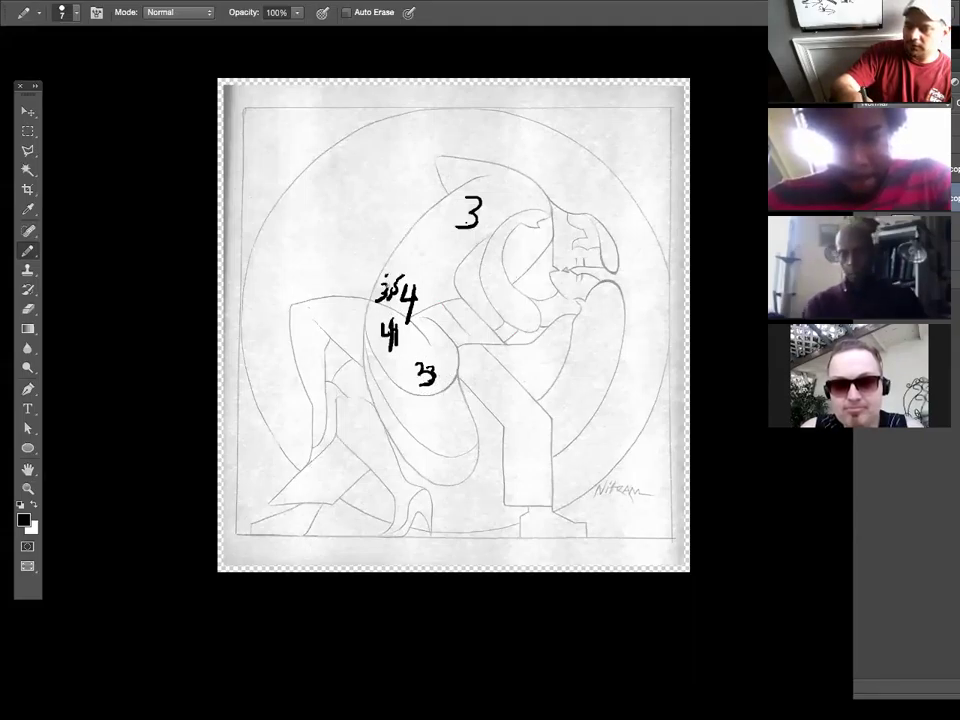
mouse_move(438, 351)
mouse_down()
mouse_move(440, 366)
mouse_move(447, 348)
mouse_up()
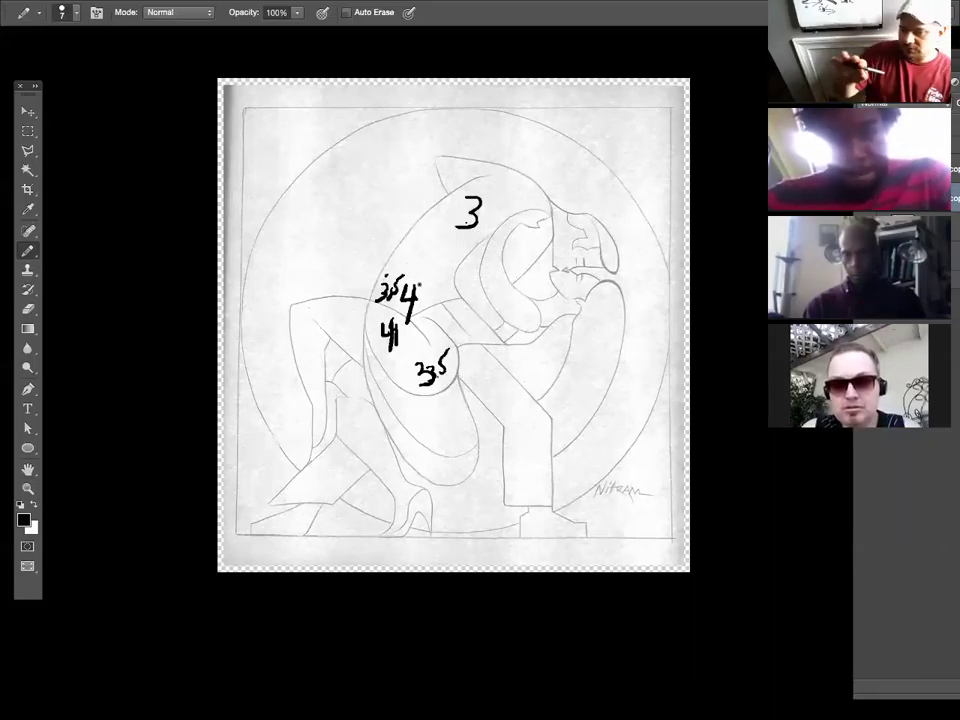
Clear the handwritten numbers and bring up the inked drawing of the upright dancing couple inside a circle.
key(Delete)
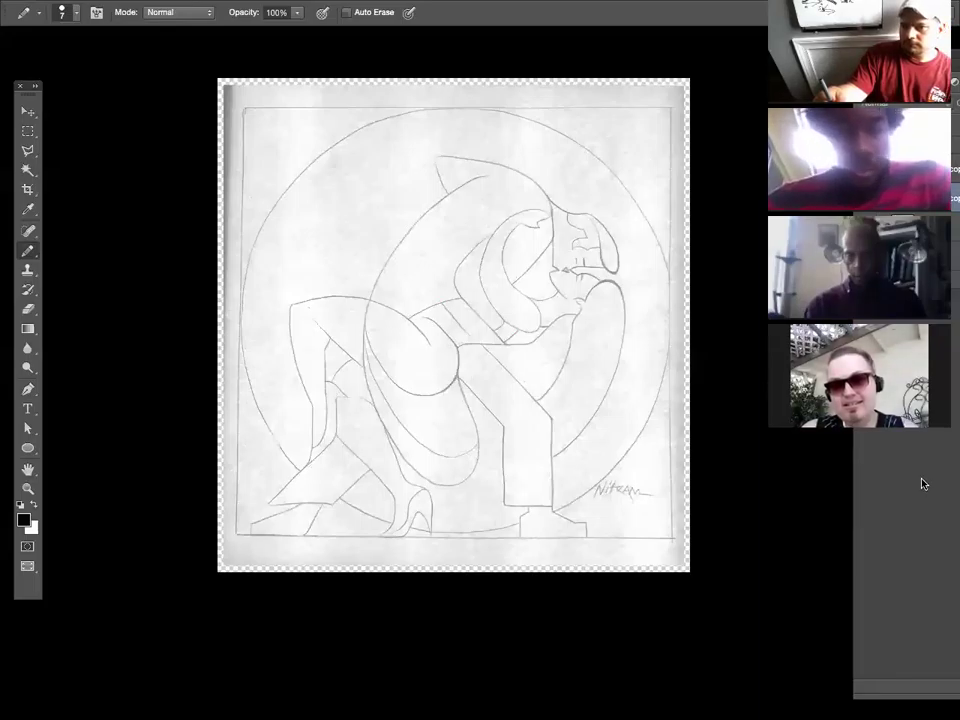
key(ctrl+Tab)
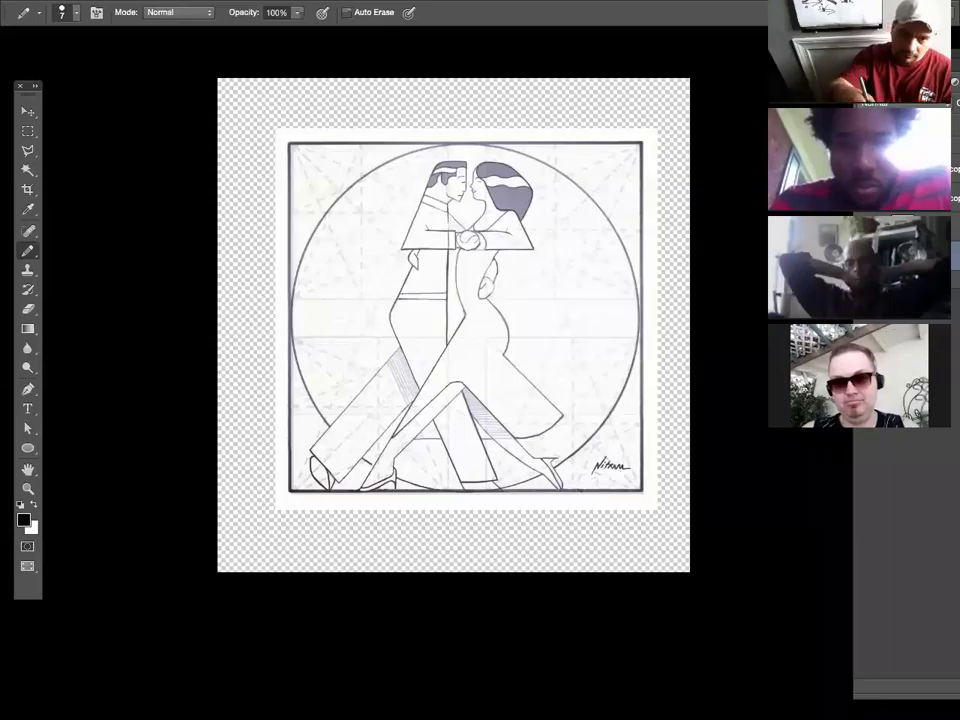
Draw a Z-shaped reading path over the drawing, with circled stops, an arrow across the heads, a descending diagonal and a curve under the feet.
mouse_move(300, 148)
mouse_down()
mouse_move(285, 175)
mouse_move(290, 188)
mouse_up()
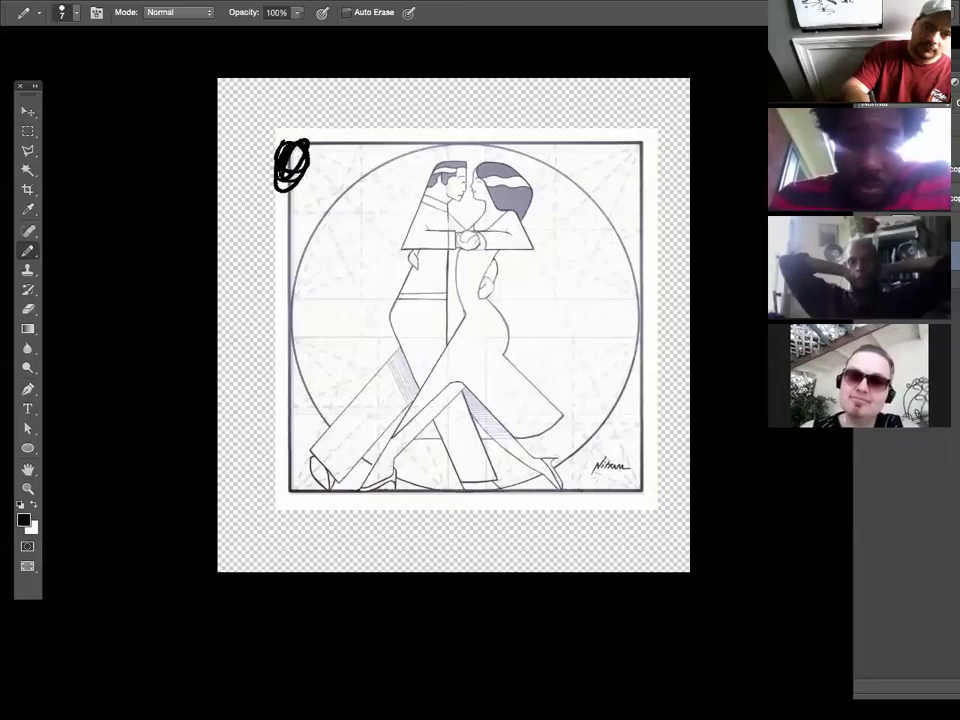
mouse_move(295, 172)
mouse_down()
mouse_move(565, 203)
mouse_move(533, 184)
mouse_move(537, 225)
mouse_up()
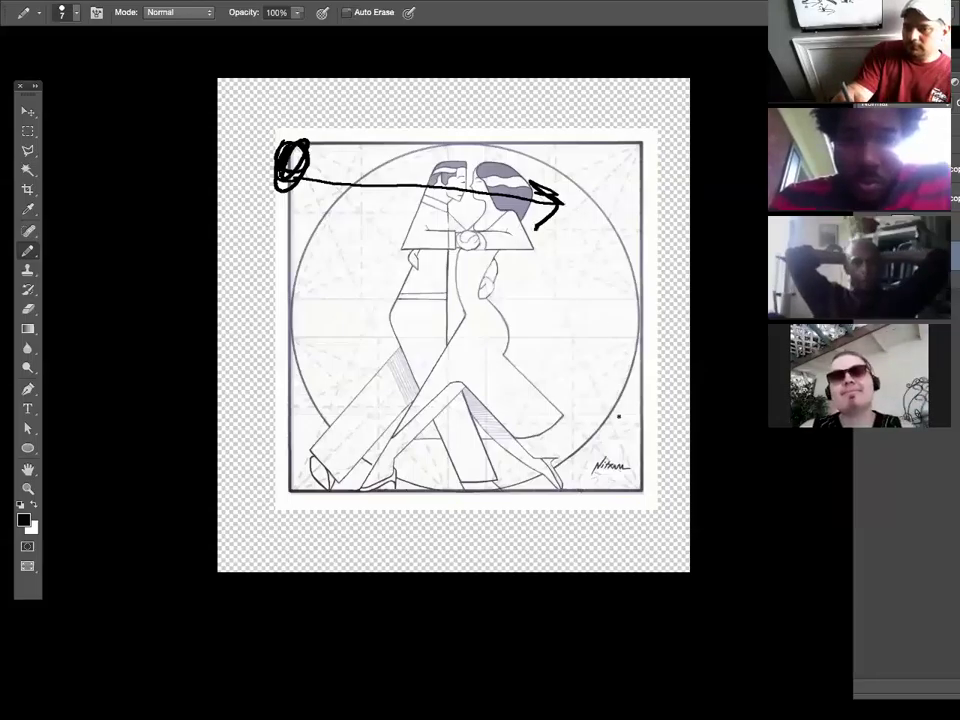
mouse_move(566, 184)
mouse_down()
mouse_move(566, 207)
mouse_move(580, 200)
mouse_up()
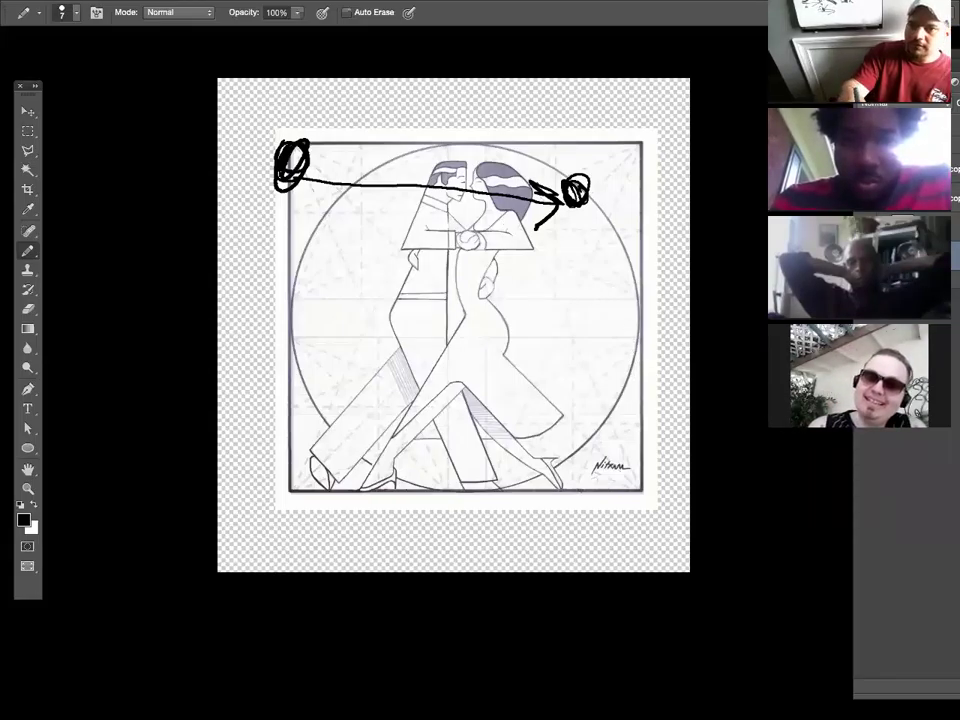
mouse_move(560, 200)
mouse_down()
mouse_move(300, 450)
mouse_move(308, 446)
mouse_up()
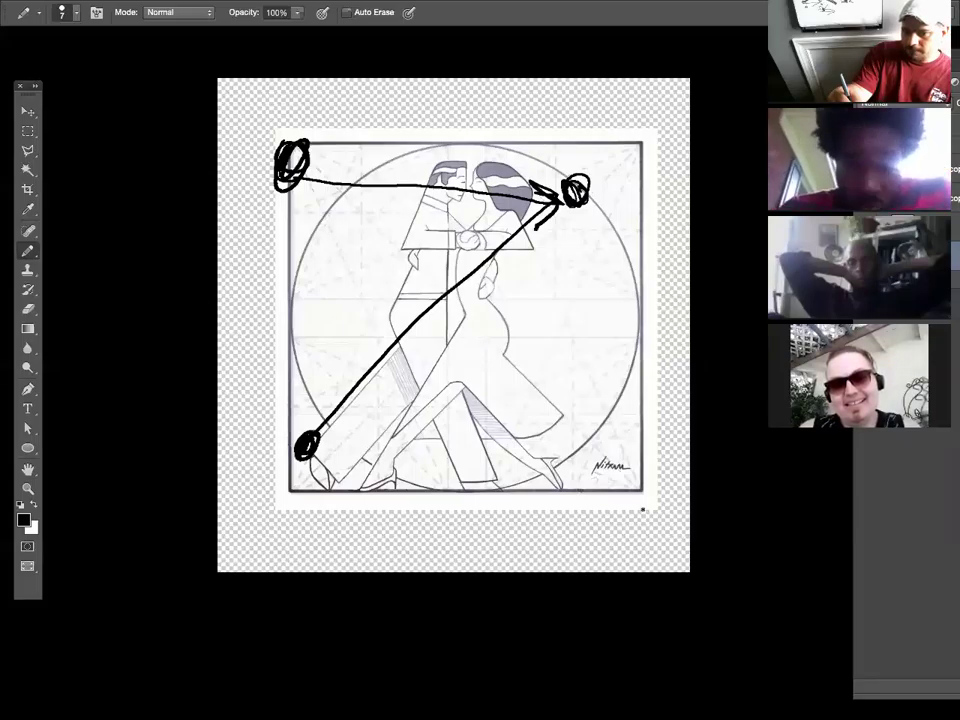
mouse_move(310, 409)
mouse_down()
mouse_move(346, 438)
mouse_move(419, 463)
mouse_move(523, 472)
mouse_move(582, 448)
mouse_up()
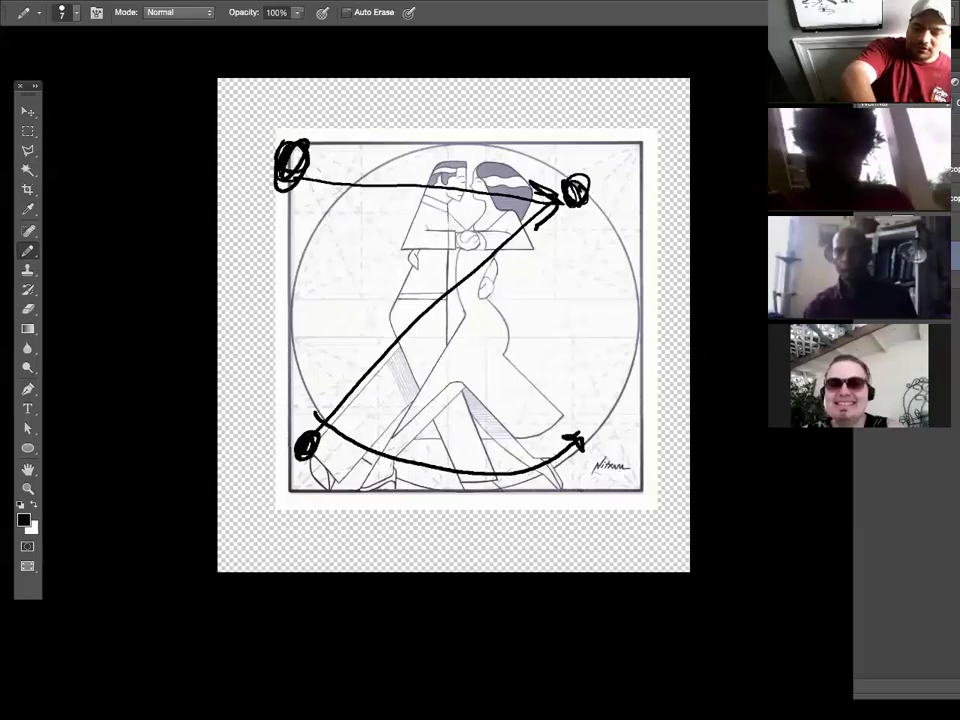
Undo the circles, arrows and lines of the Z-shaped reading path.
key(ctrl+alt+z)
key(ctrl+alt+z)
key(ctrl+alt+z)
key(ctrl+alt+z)
key(ctrl+alt+z)
key(ctrl+alt+z)
key(ctrl+alt+z)
key(ctrl+alt+z)
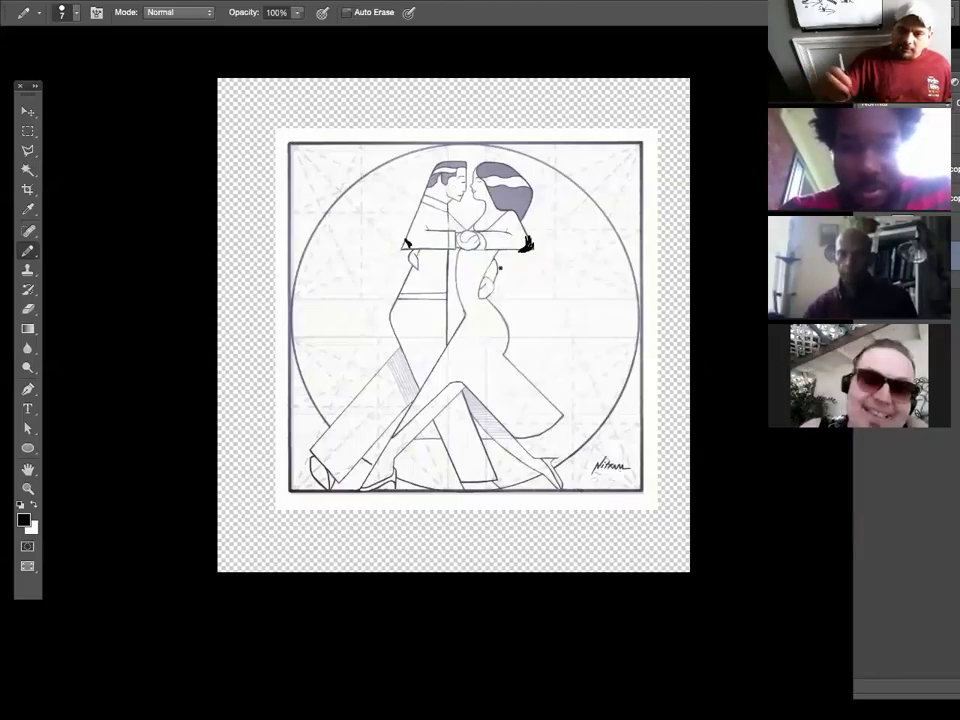
Paint white over the hand below the man's elbow, then add black strokes along his torso edge and a vertical line at his hip.
key(x)
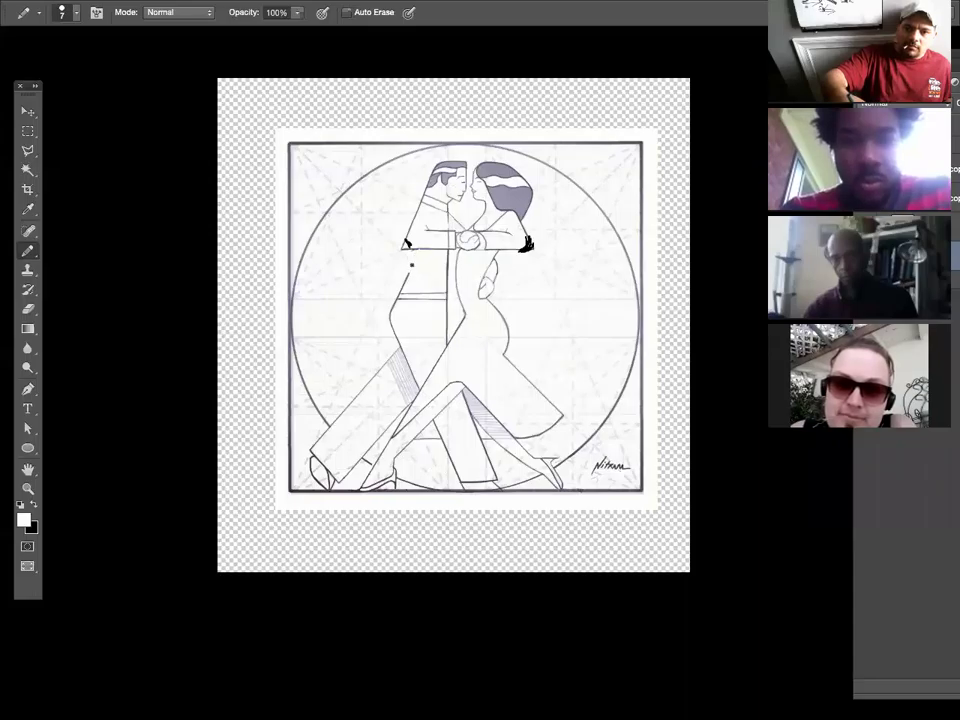
key(x)
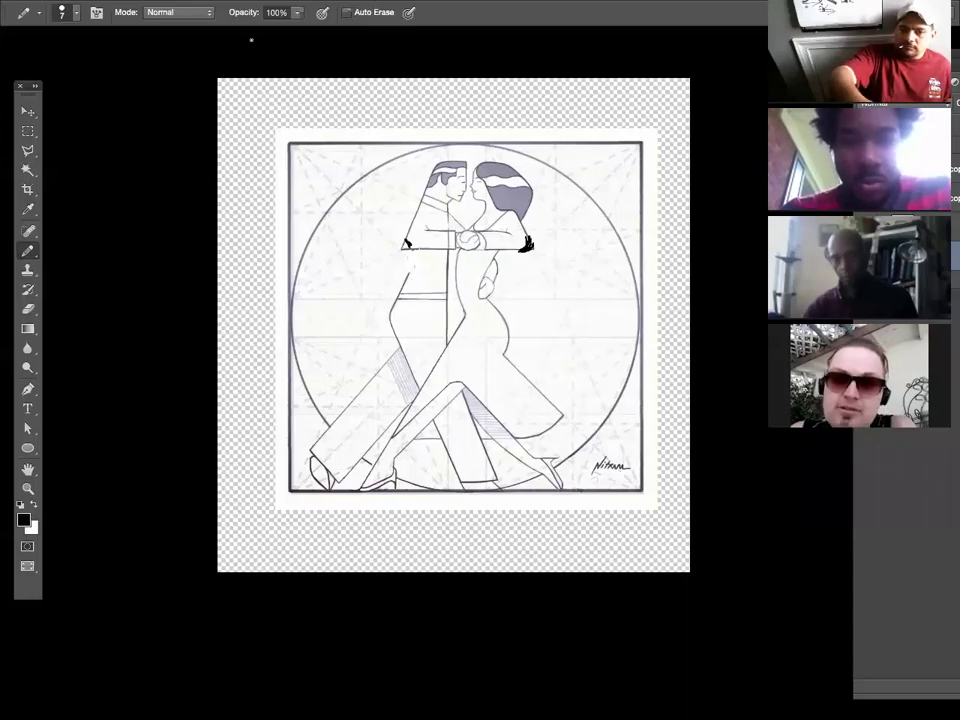
drag(418, 252, 404, 284)
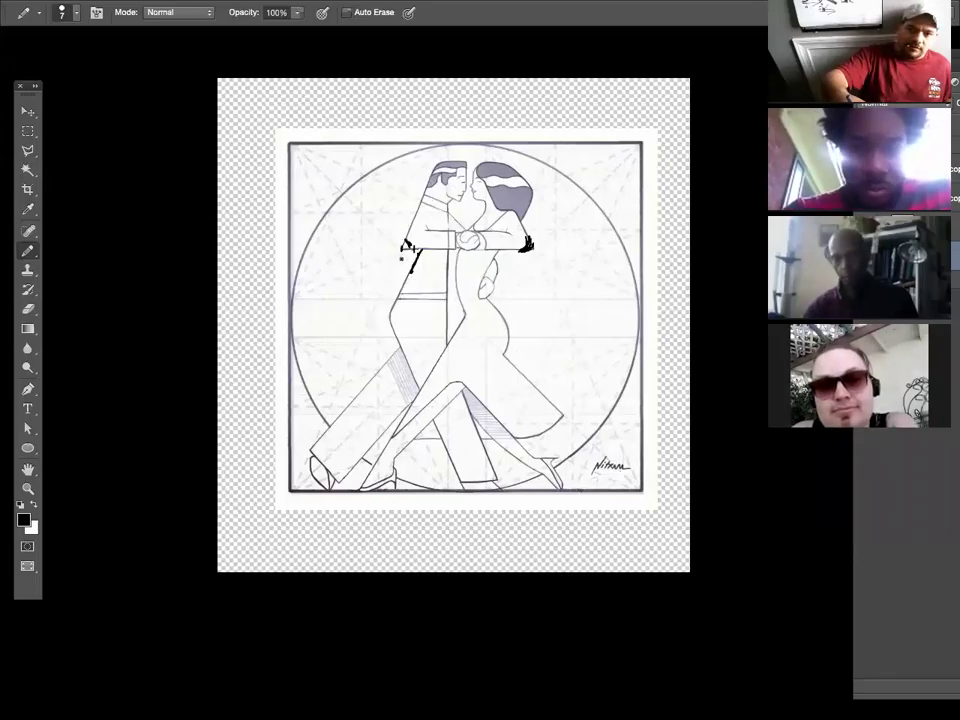
drag(400, 273, 397, 338)
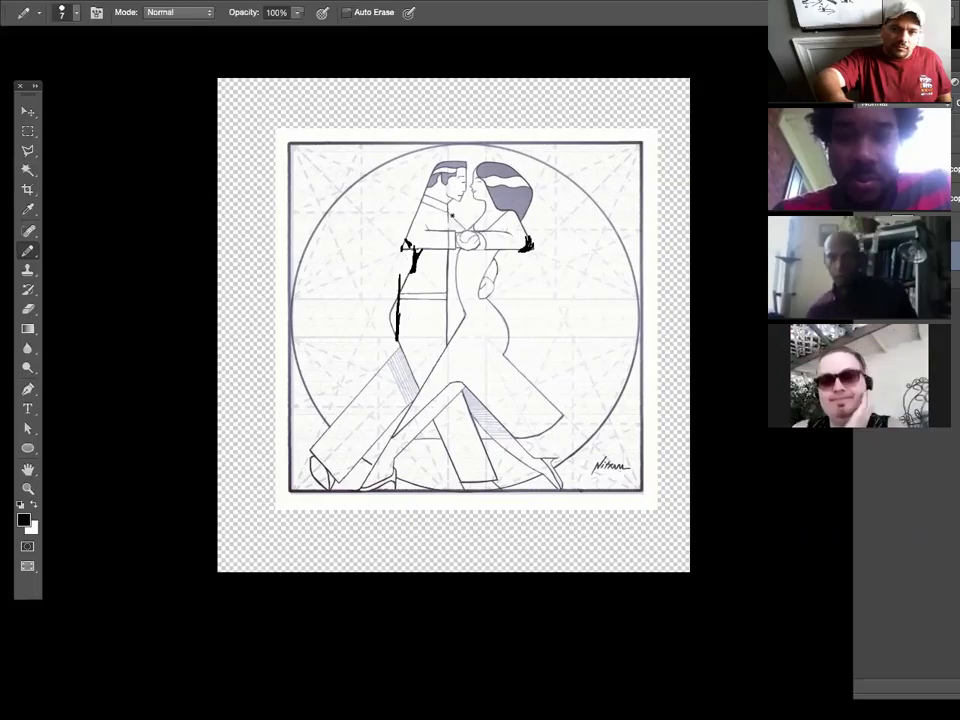
Draw a thick black V between the dancers' necks and short angled strokes on both sides of the couple.
drag(450, 212, 471, 226)
drag(550, 260, 562, 264)
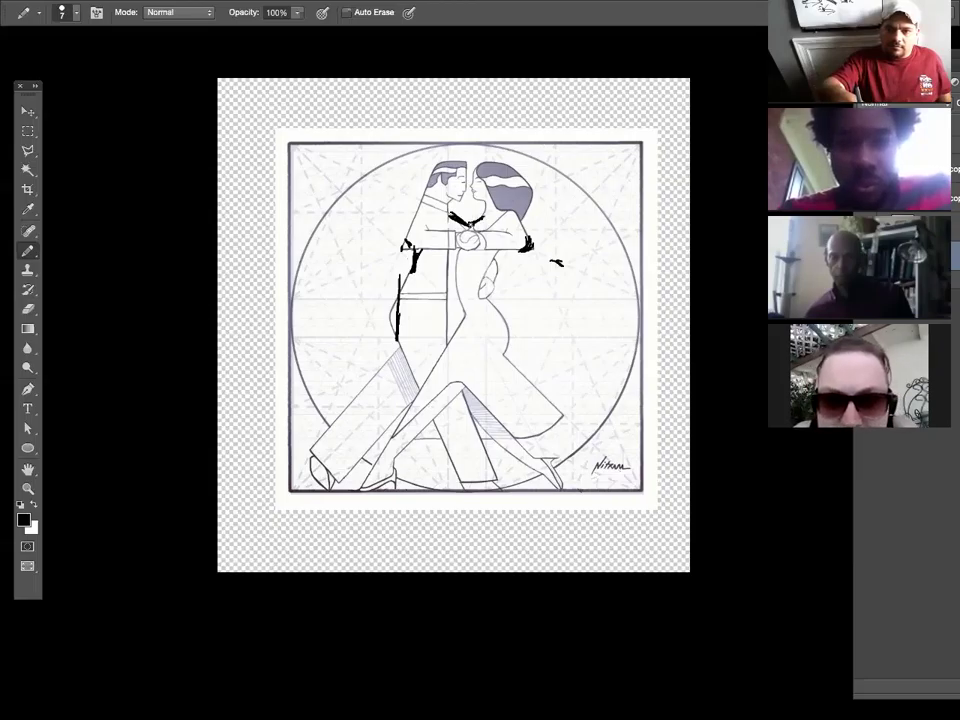
drag(563, 174, 545, 182)
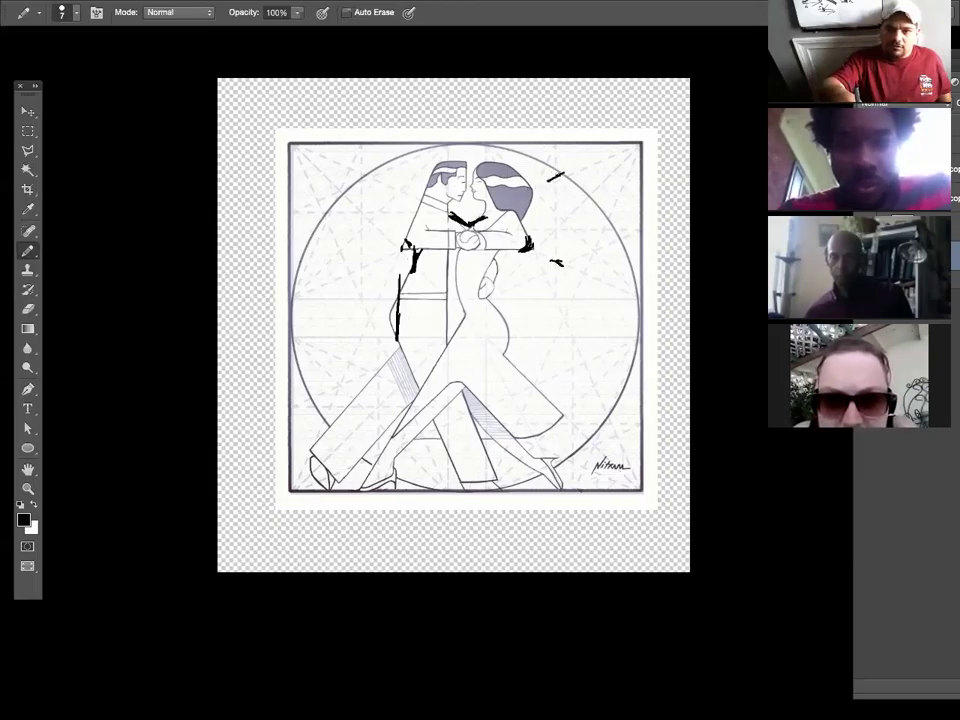
drag(376, 177, 392, 184)
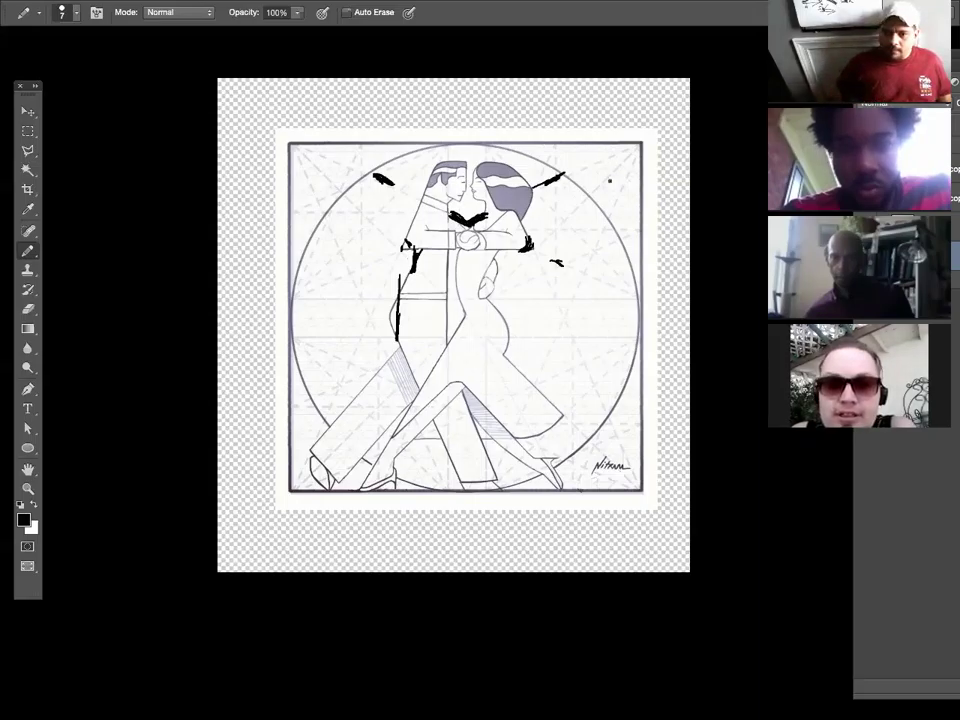
Undo the thick V and the short angled strokes around the couple.
key(z)
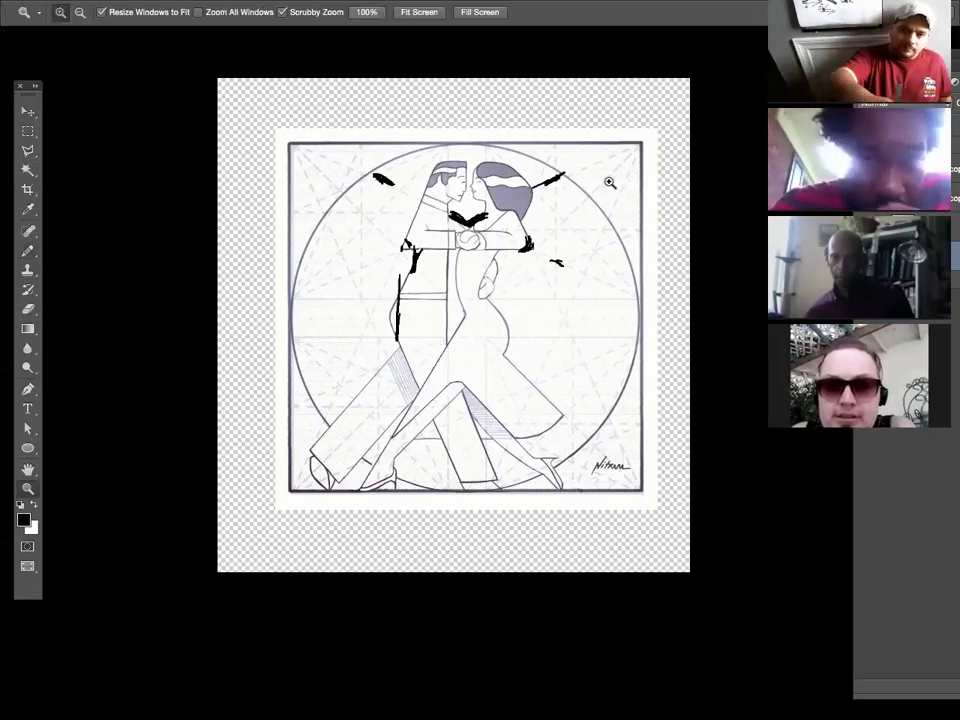
mouse_move(368, 154)
mouse_down()
mouse_move(446, 214)
mouse_move(96, 182)
mouse_up()
key(b)
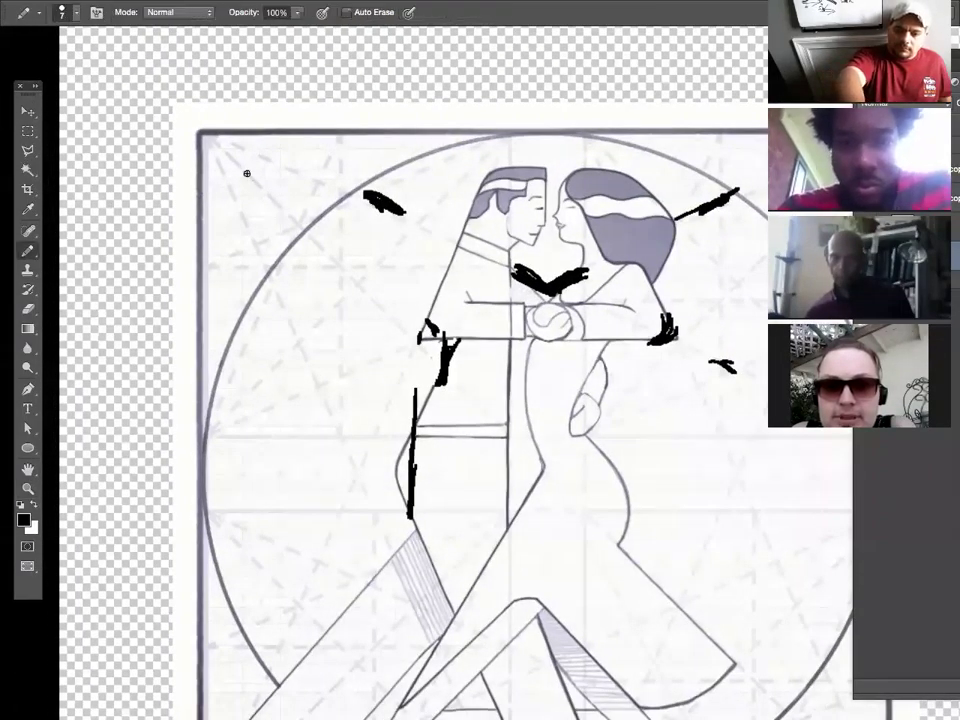
key(h)
mouse_move(437, 273)
mouse_down()
mouse_move(340, 310)
mouse_move(338, 337)
mouse_up()
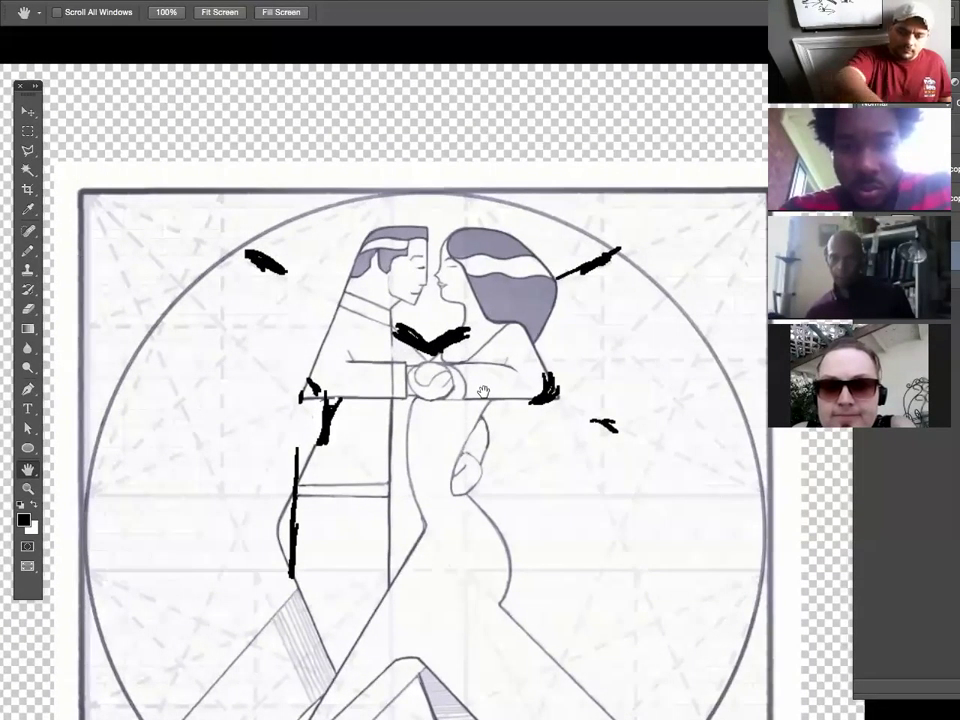
key(ctrl+alt+z)
key(ctrl+alt+z)
key(ctrl+alt+z)
key(ctrl+alt+z)
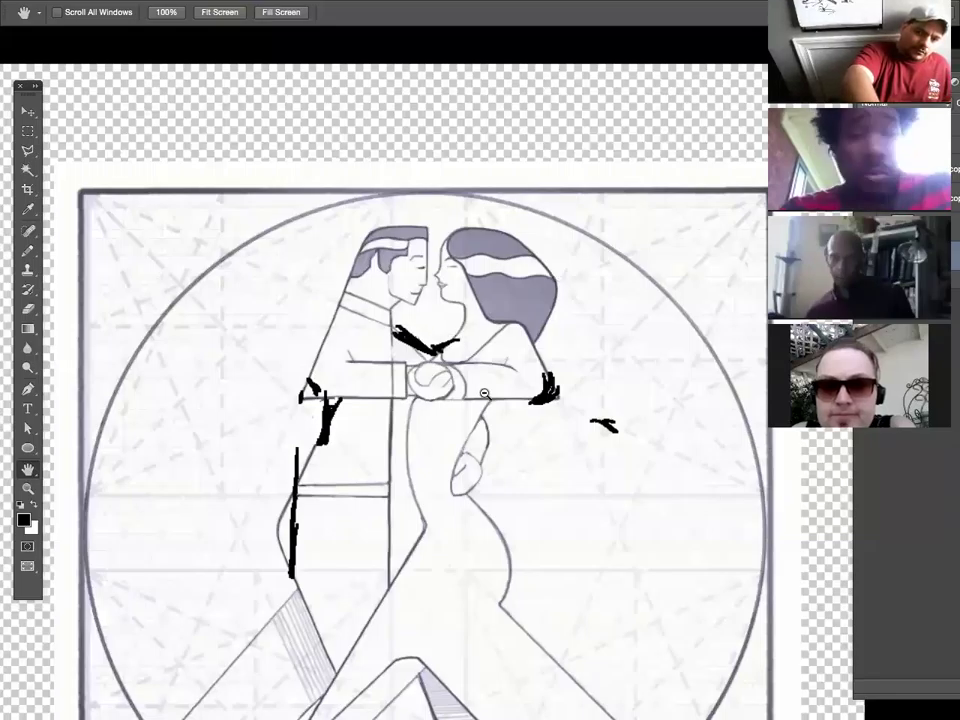
key(ctrl+alt+z)
key(ctrl+alt+z)
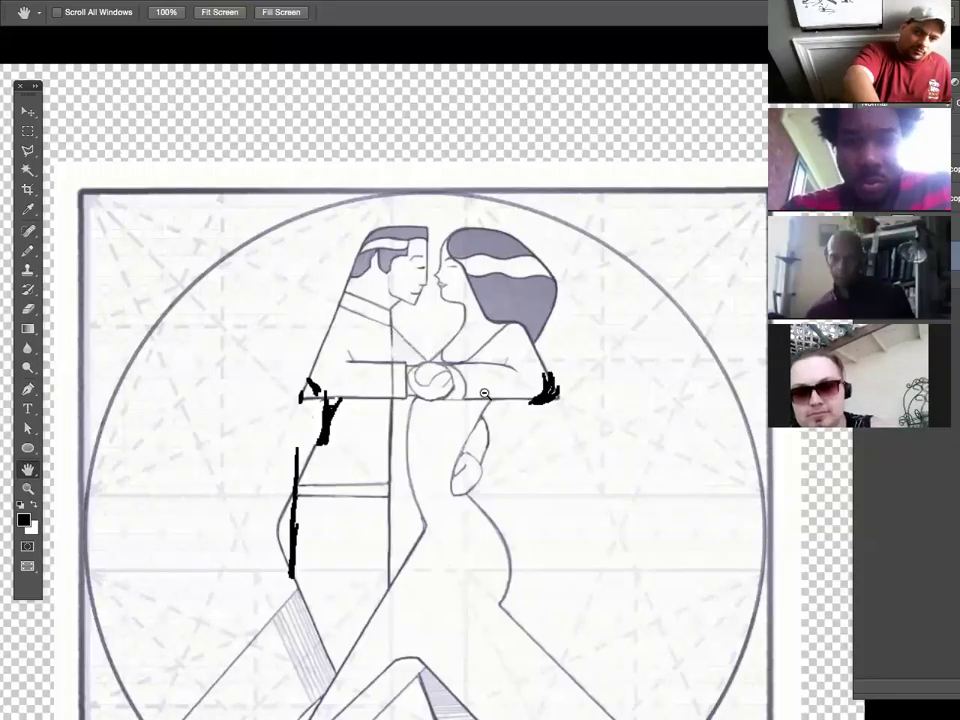
Draw a thin black Y between the dancers' necks and a large curly brace spanning from the frame's top edge to the man's belt level.
key(b)
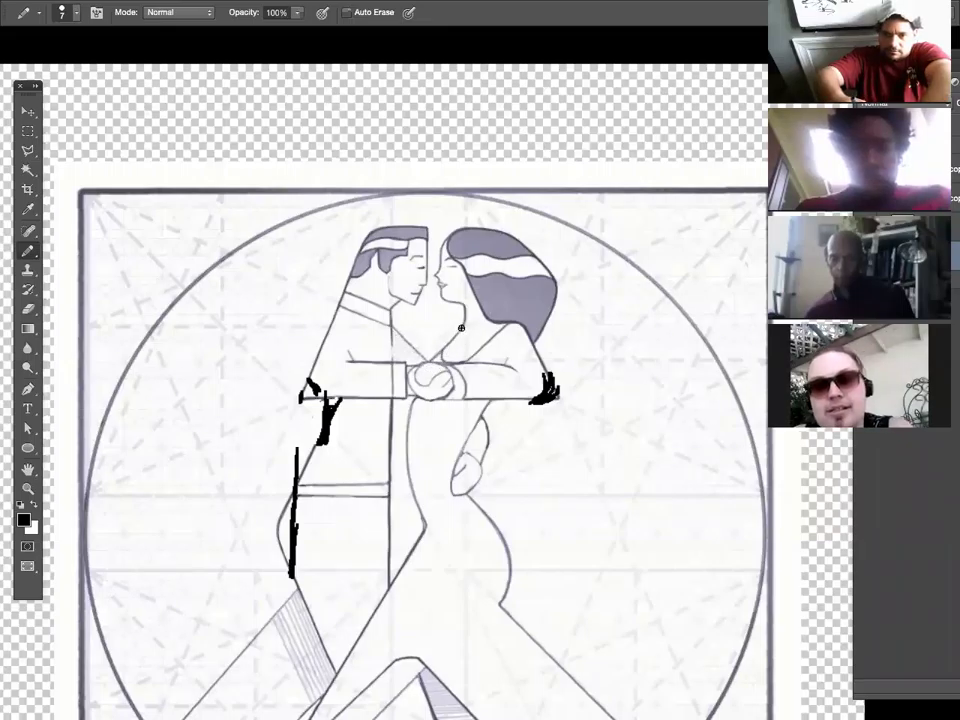
drag(461, 329, 428, 345)
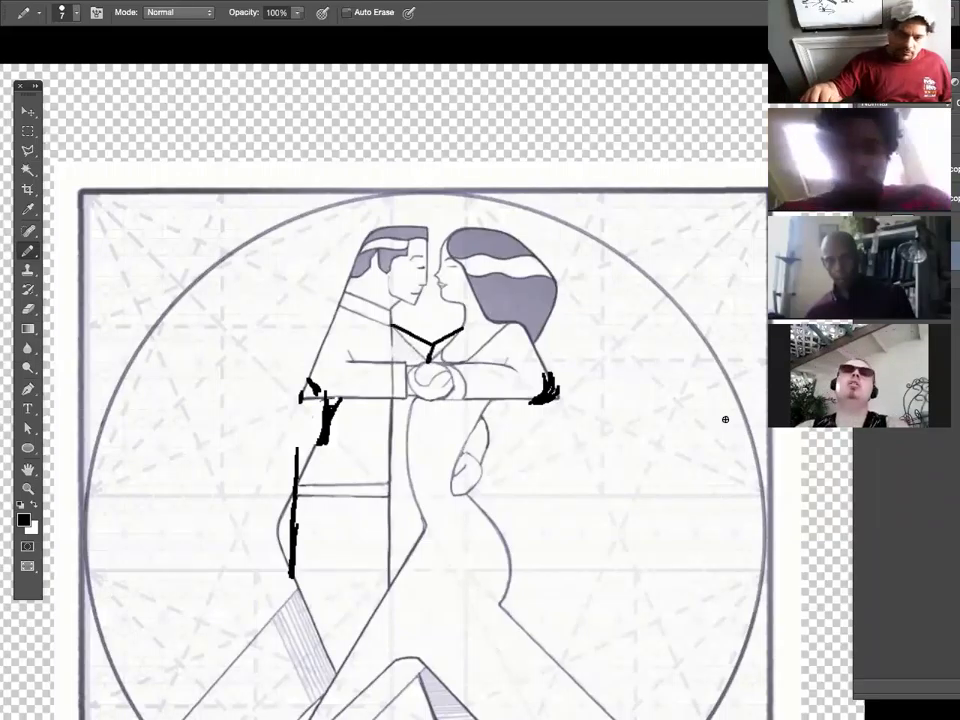
mouse_move(178, 194)
mouse_down()
mouse_move(158, 258)
mouse_move(152, 337)
mouse_move(168, 450)
mouse_move(188, 487)
mouse_move(170, 498)
mouse_move(242, 500)
mouse_up()
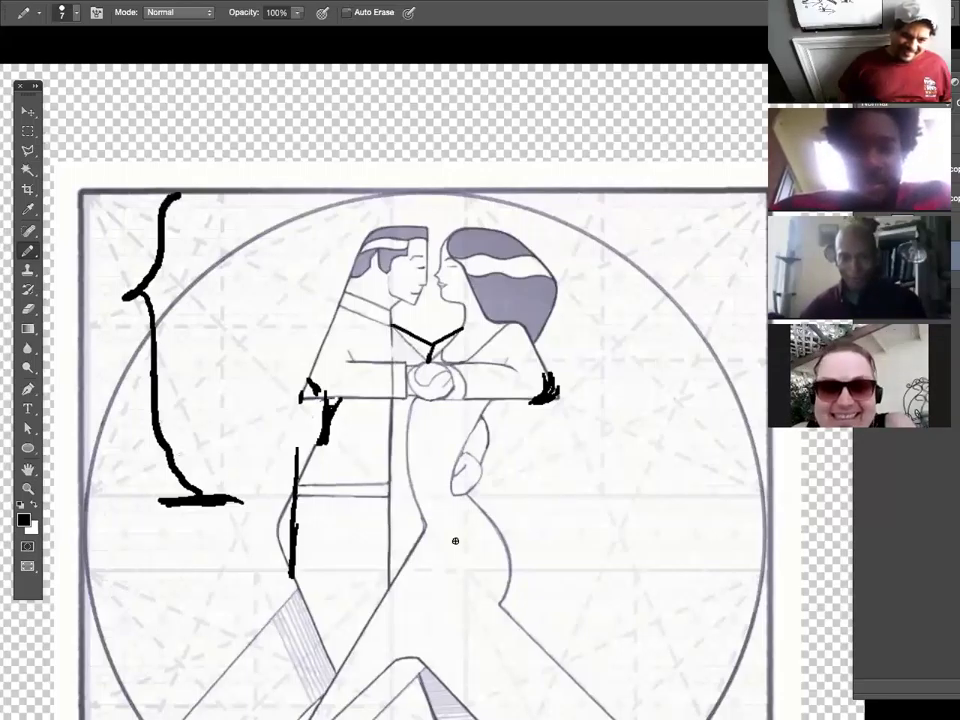
Change the drawing colour to bright green, circle the artist's signature and add a check mark above it.
key(ctrl+minus)
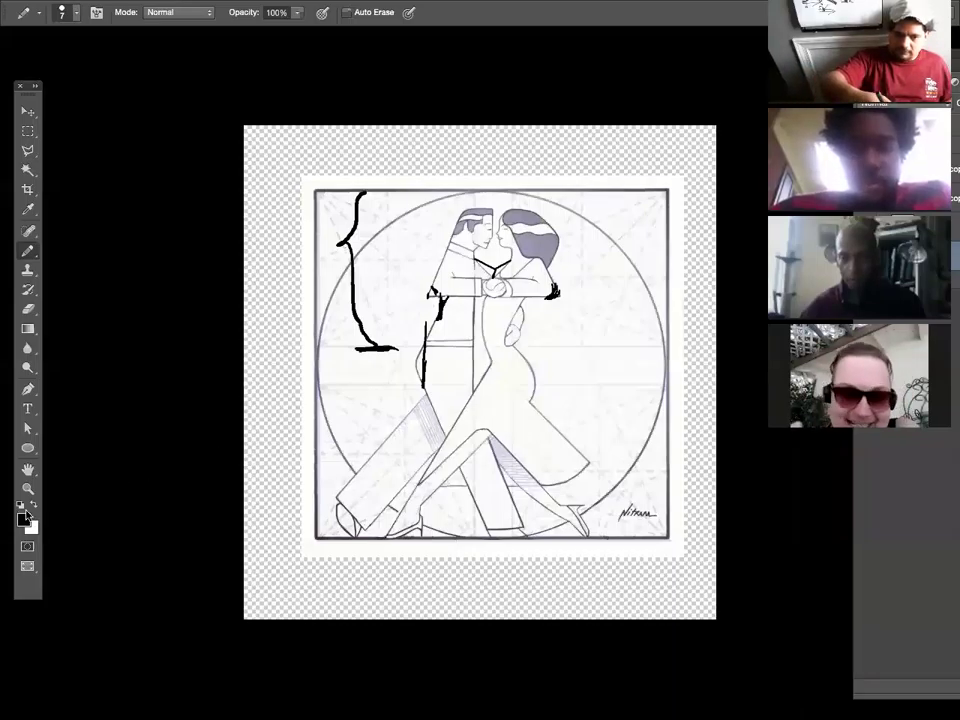
click(23, 518)
mouse_move(467, 190)
mouse_down()
mouse_move(443, 207)
mouse_move(463, 193)
mouse_up()
key(Return)
key(b)
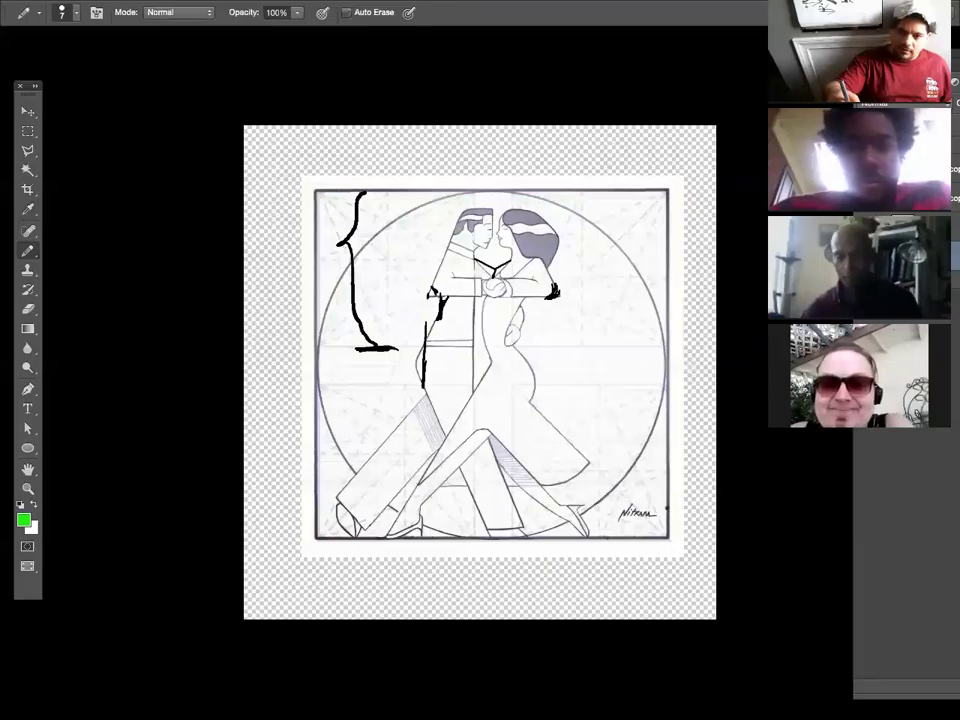
mouse_move(662, 460)
mouse_down()
mouse_move(596, 486)
mouse_move(655, 565)
mouse_move(632, 570)
mouse_up()
mouse_move(621, 422)
mouse_down()
mouse_move(625, 436)
mouse_move(673, 352)
mouse_up()
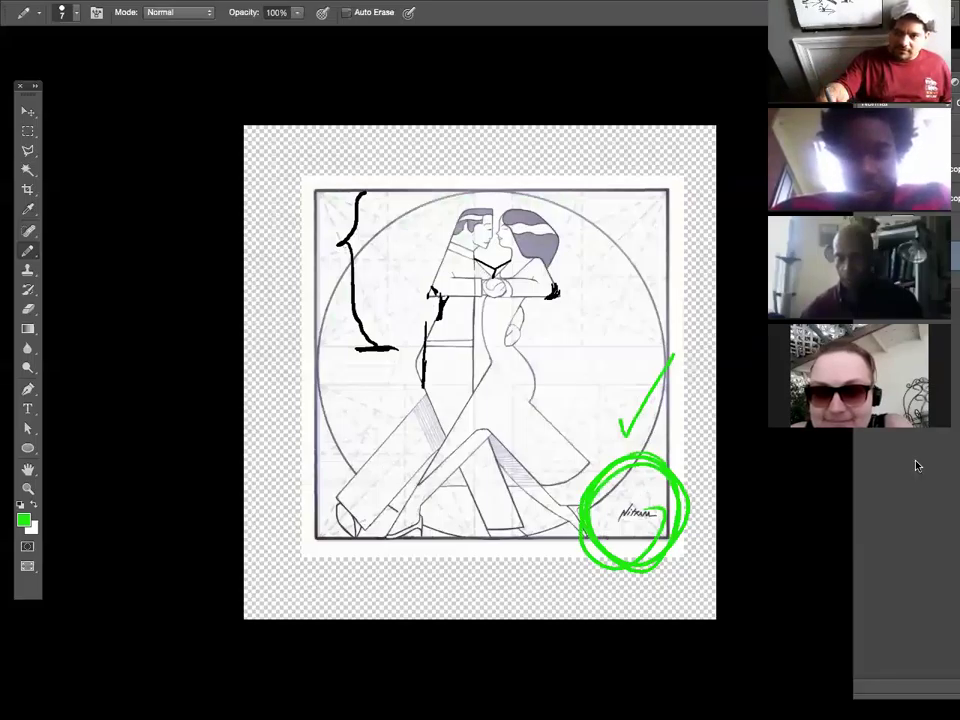
Glance at the other dancing-couple drawing, return, and undo the green check mark, the signature circle and the brace's horizontal base stroke.
key(ctrl+Tab)
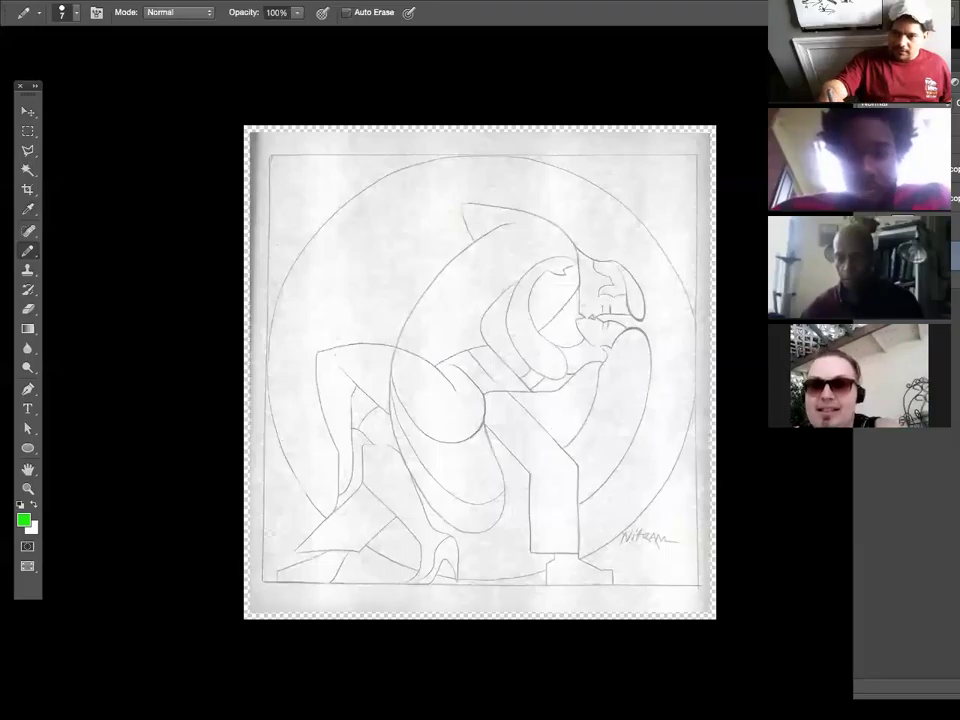
key(ctrl+Tab)
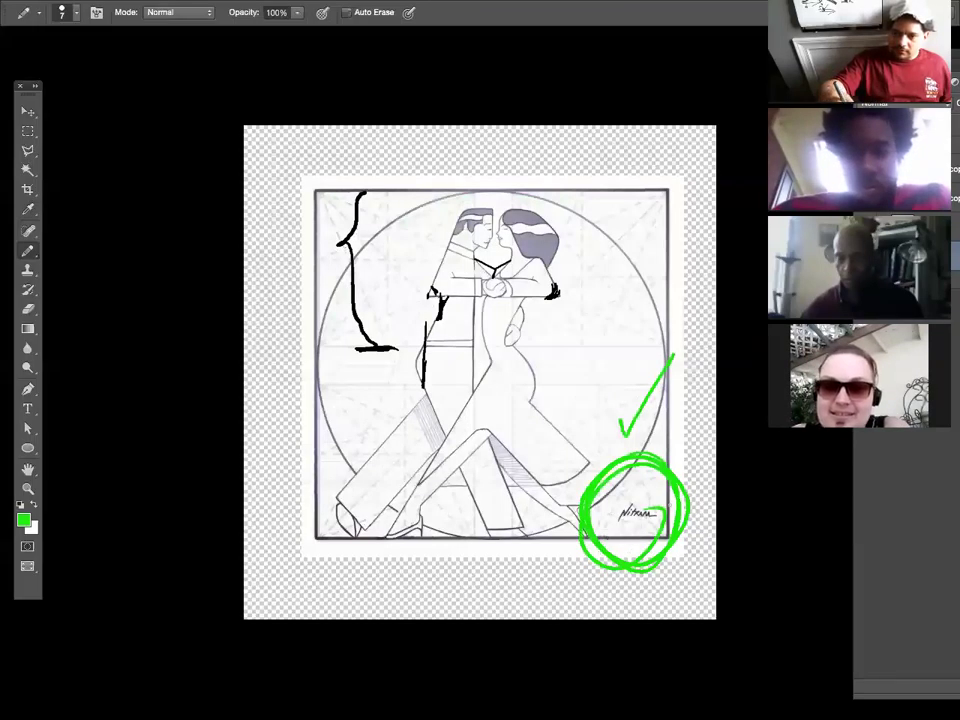
key(ctrl+z)
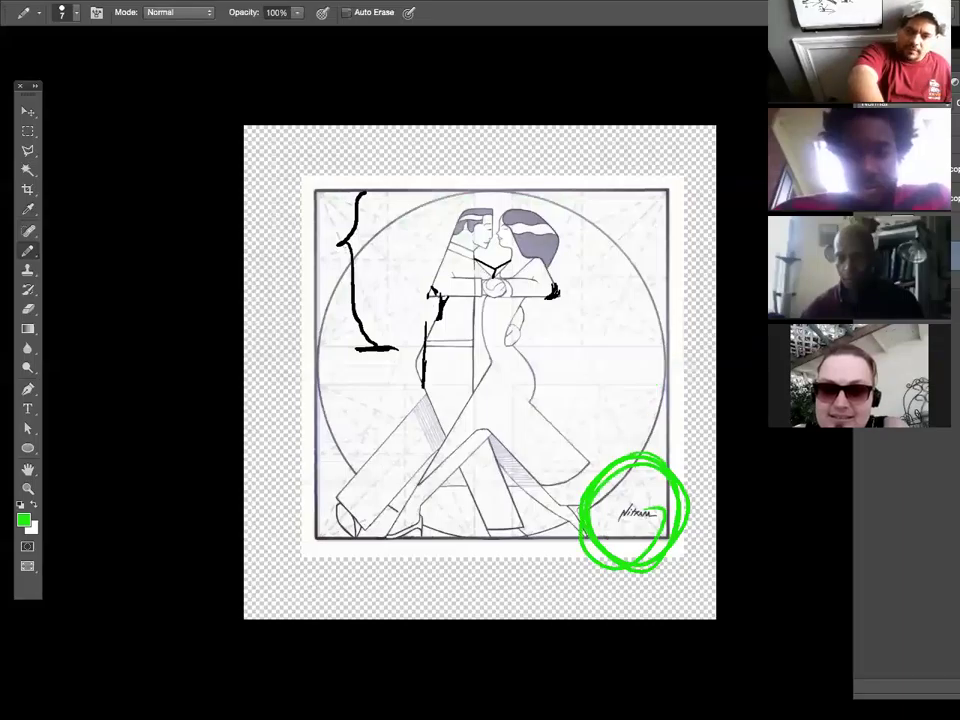
key(ctrl+z)
key(ctrl+z)
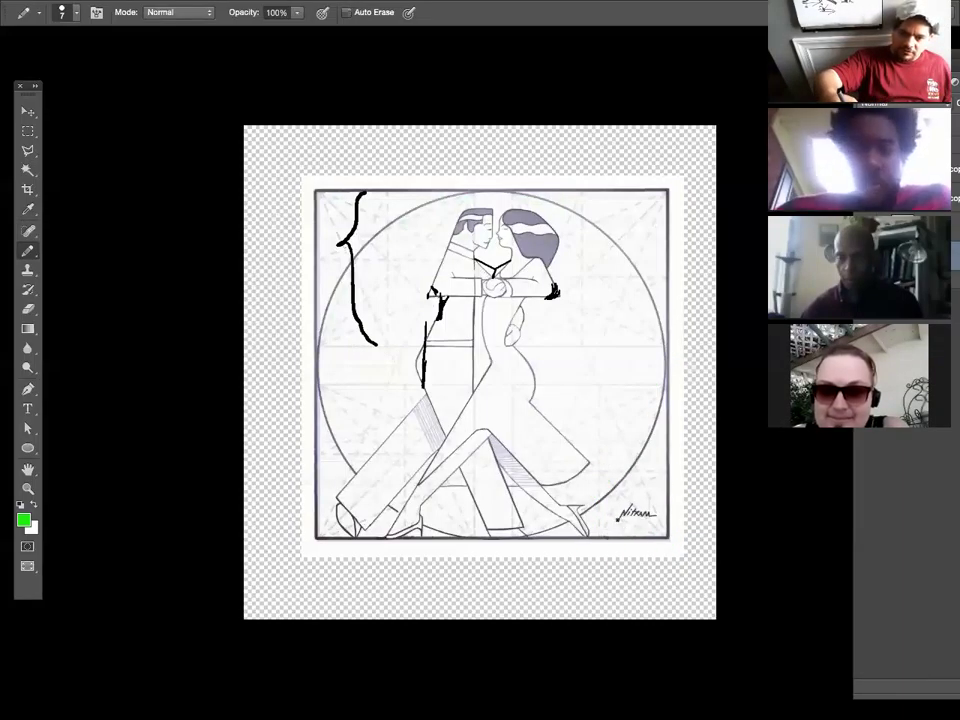
Add small green marks at the start, along the top and at the end of the artist's signature.
click(620, 518)
drag(620, 518, 631, 505)
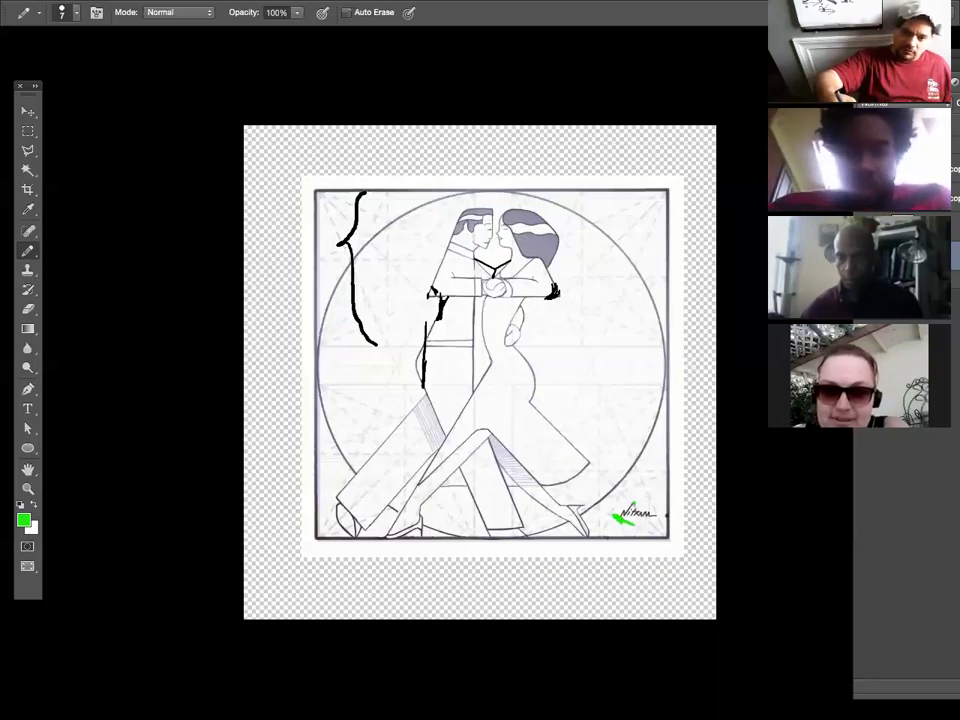
drag(622, 516, 660, 512)
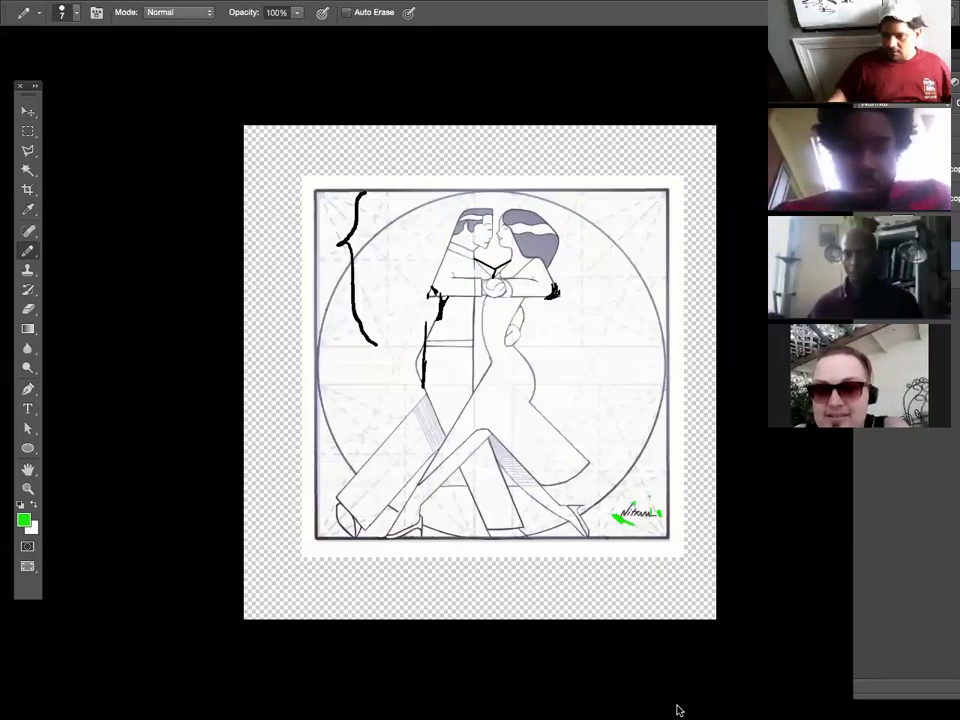
Draw a green curve down the man's rear leg and along the circle's bottom, extend the dress edge downward, and star their crossing.
mouse_move(408, 425)
mouse_down()
mouse_move(369, 490)
mouse_move(458, 527)
mouse_move(564, 516)
mouse_move(608, 482)
mouse_up()
drag(556, 408, 621, 497)
drag(619, 473, 598, 497)
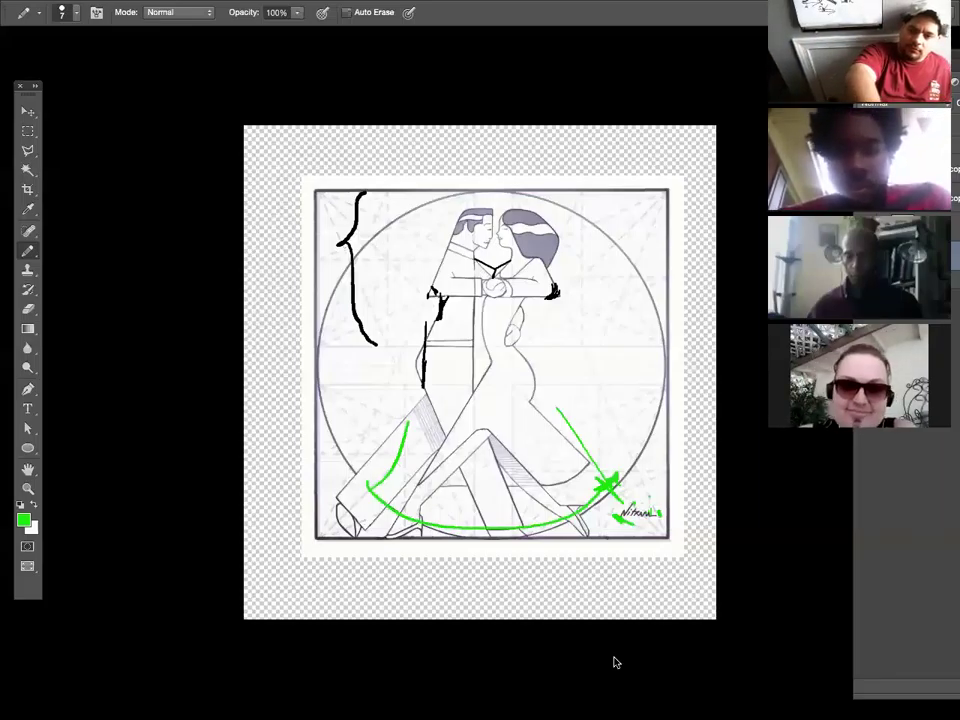
Undo the green curve, the dress-edge line, the star and the small marks around the signature.
key(ctrl+alt+z)
key(ctrl+alt+z)
key(ctrl+alt+z)
key(ctrl+alt+z)
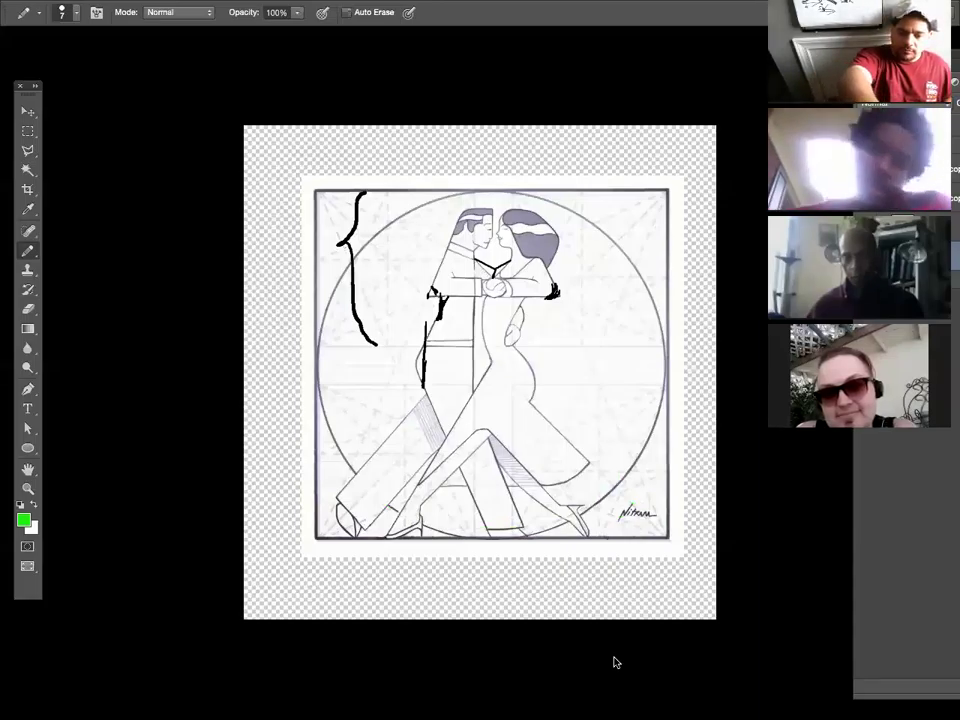
Reset the drawing colour to black, thicken the diagonal leg edge below the hatched area, and trim the stroke with white.
key(d)
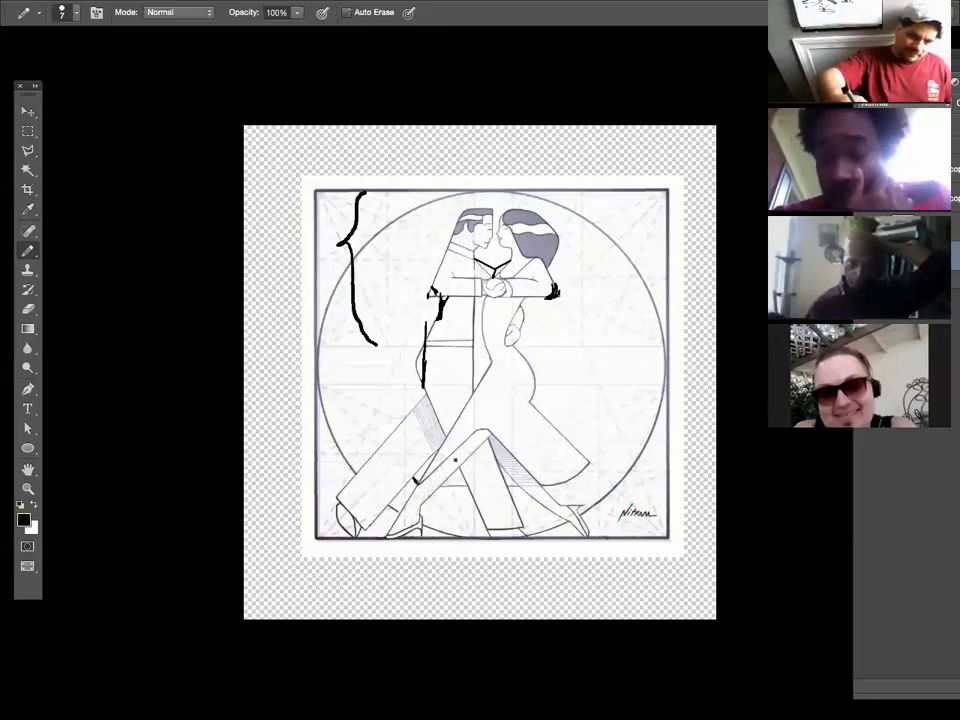
drag(415, 480, 435, 455)
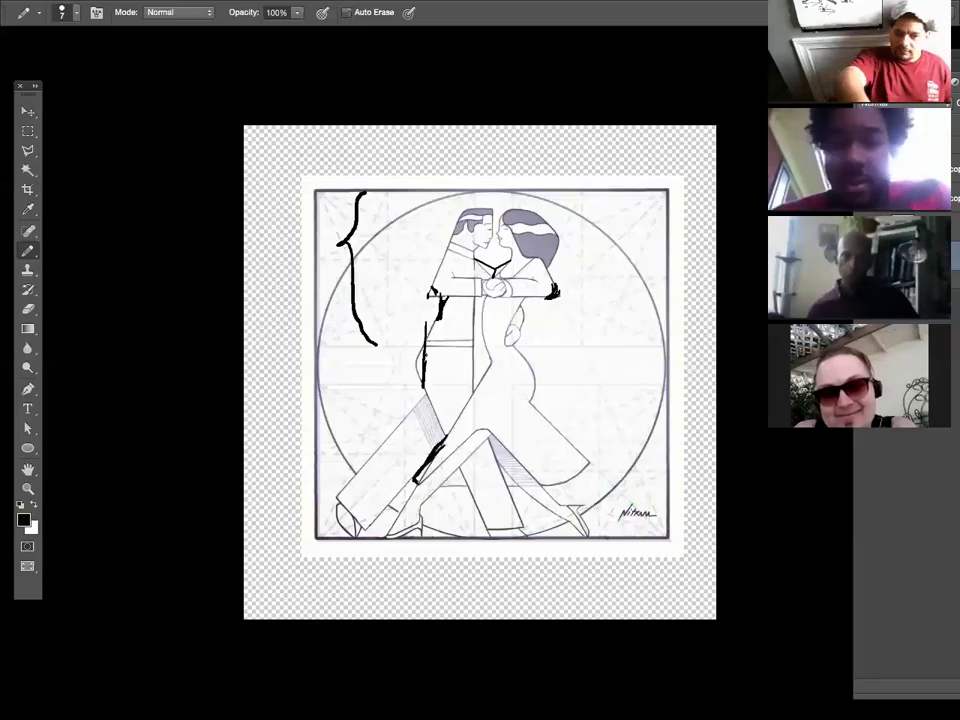
key(x)
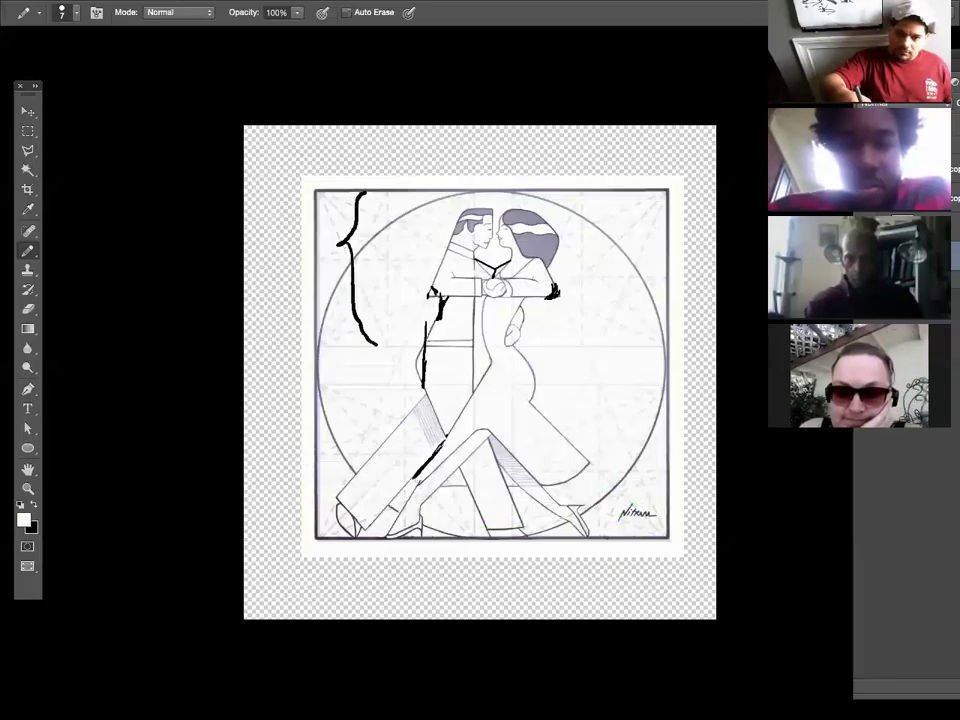
Switch back to black and draw arrows and short heavy strokes marking the bent knee and the lower-leg overlap.
key(x)
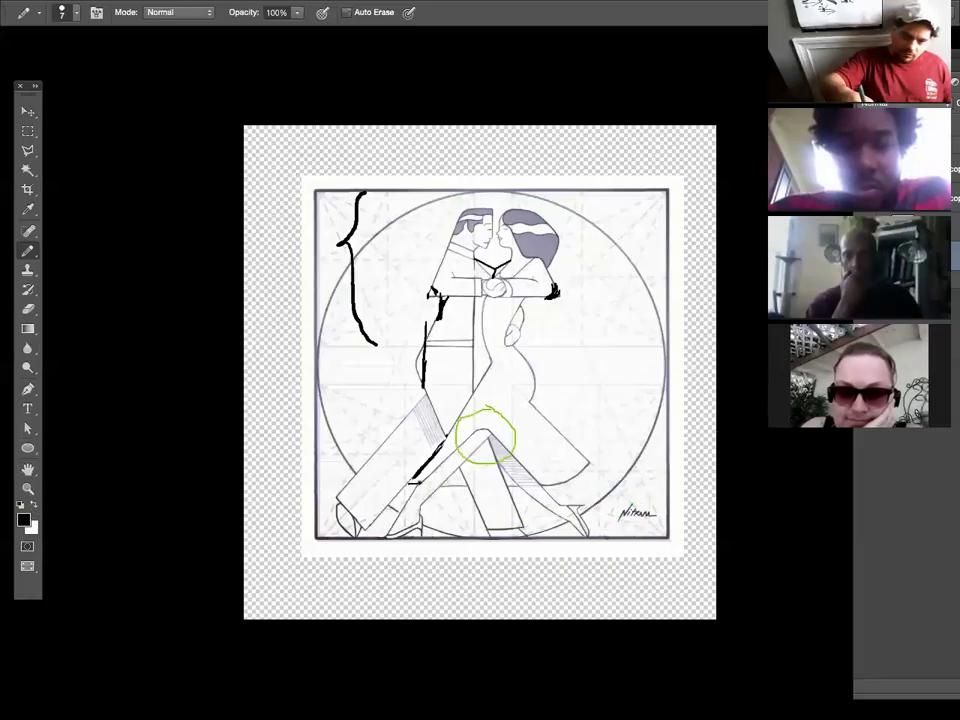
mouse_move(409, 486)
mouse_down()
mouse_move(420, 483)
mouse_move(428, 500)
mouse_move(430, 488)
mouse_move(442, 518)
mouse_up()
drag(490, 418, 492, 427)
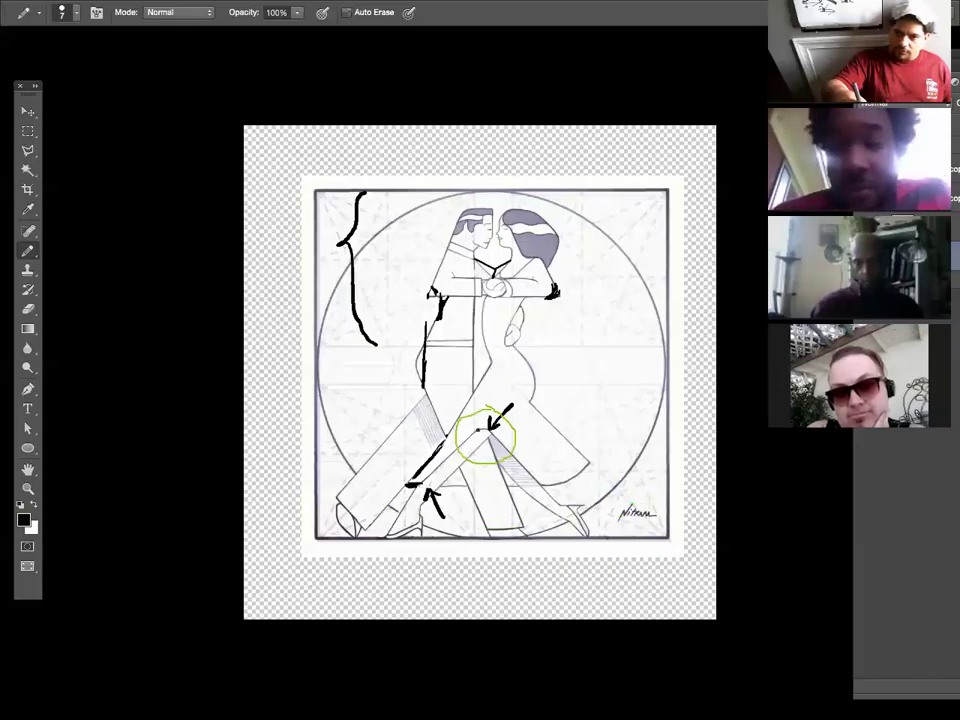
drag(438, 460, 440, 462)
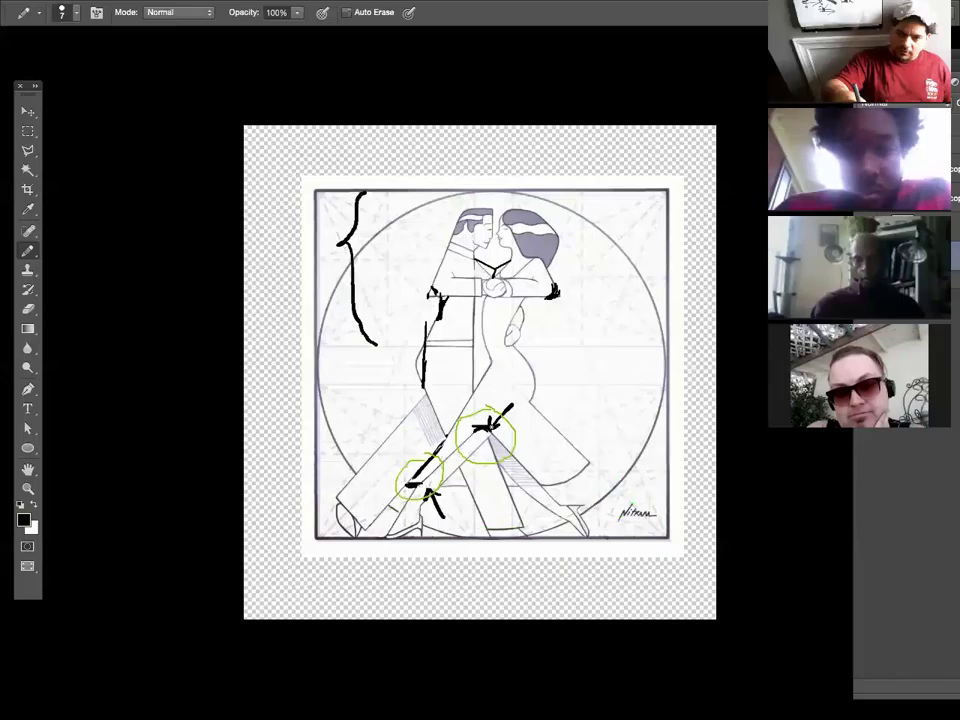
drag(476, 428, 496, 428)
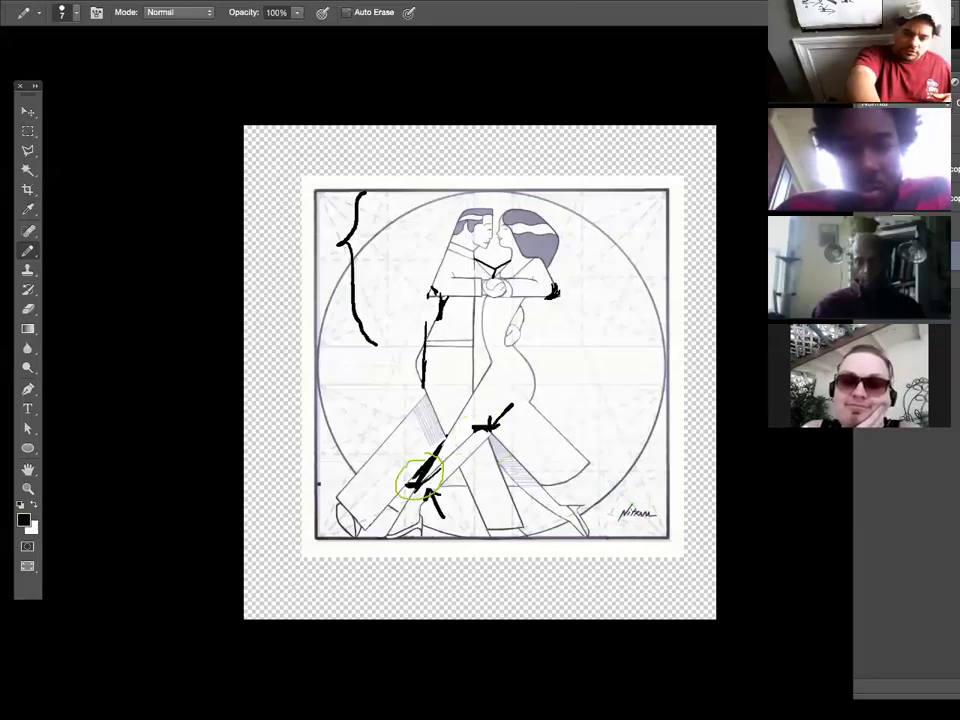
Switch to the Eraser and clear the black knee and lower-leg marks, the thick diagonal stroke and the curly brace.
key(e)
drag(462, 418, 510, 452)
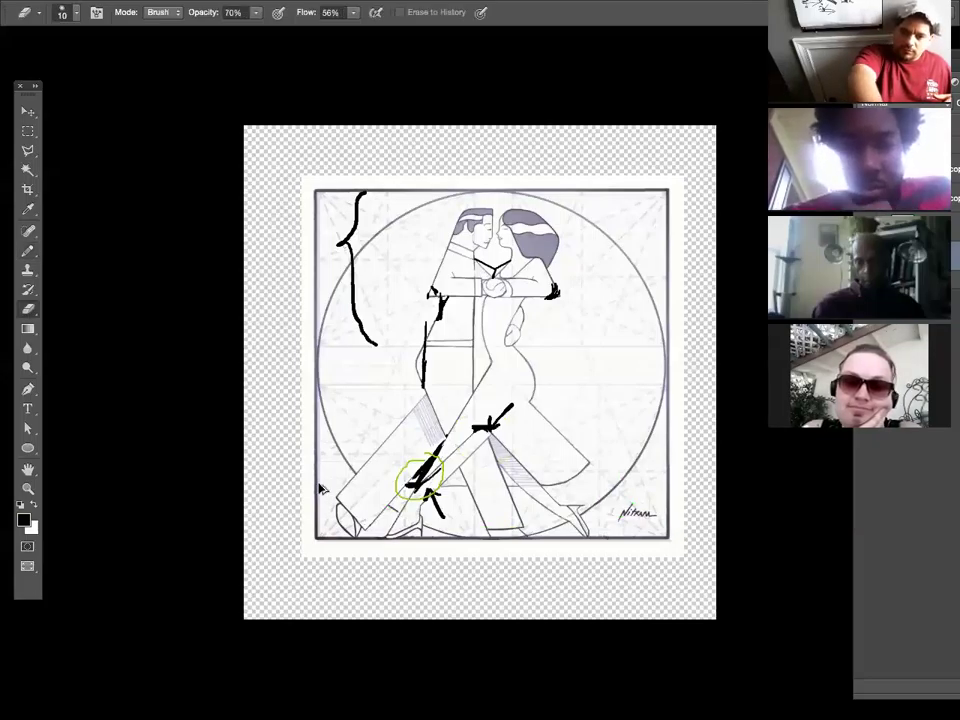
drag(428, 462, 418, 482)
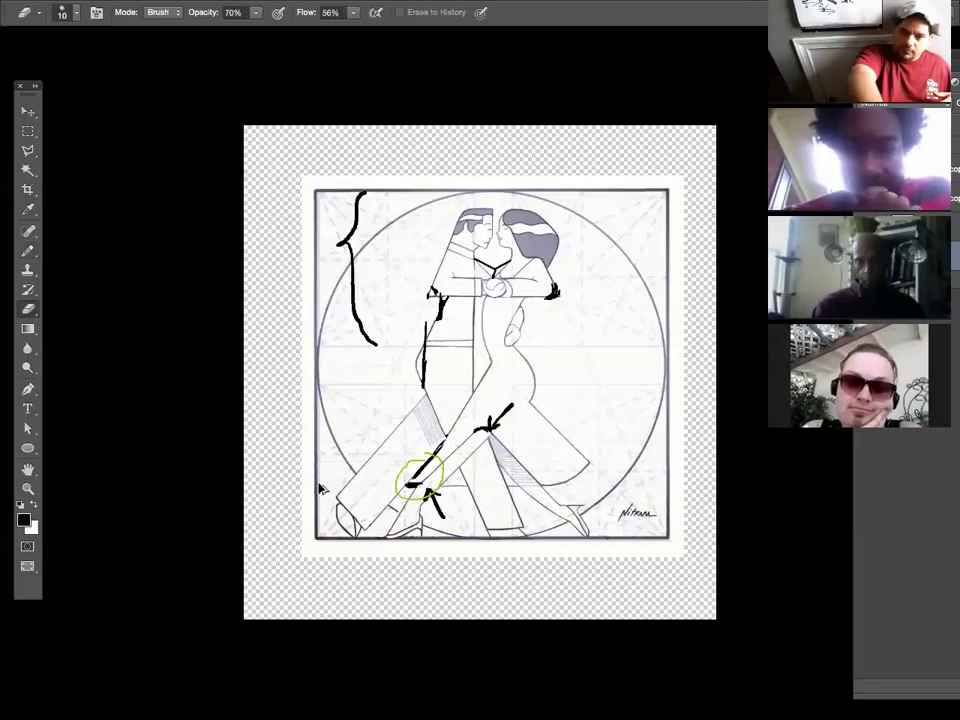
mouse_move(512, 405)
mouse_down()
mouse_move(436, 508)
mouse_move(430, 495)
mouse_up()
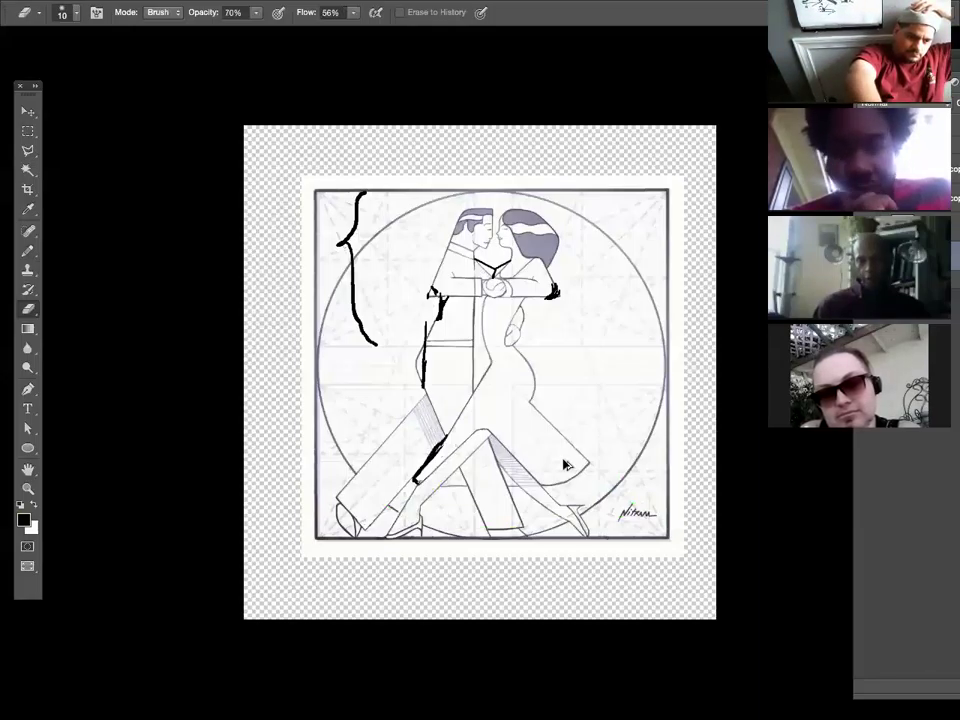
key(ctrl+z)
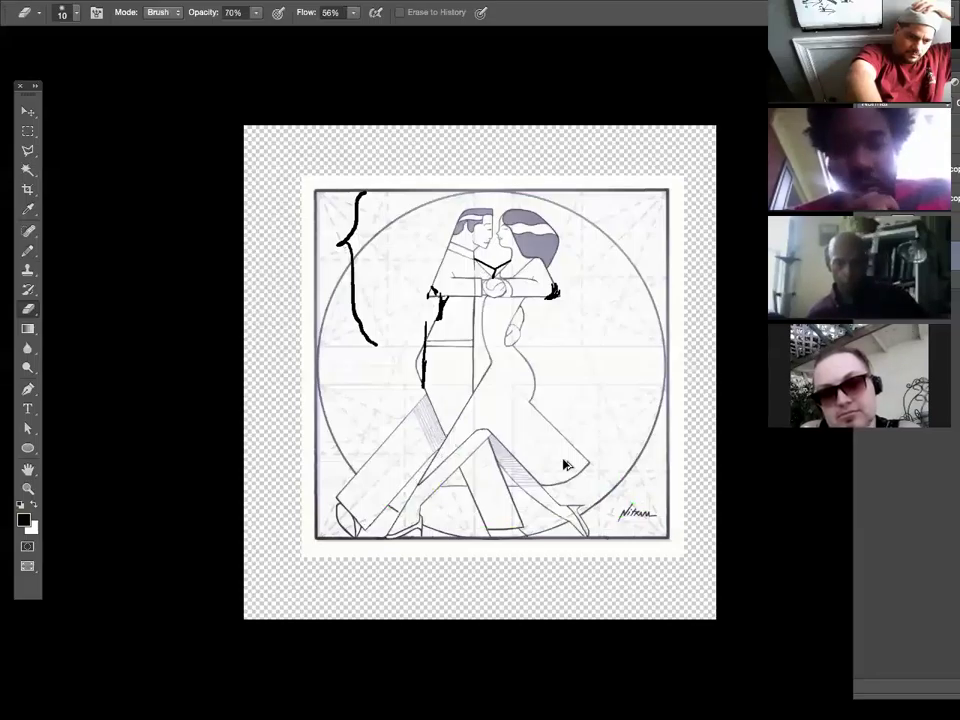
key(ctrl+z)
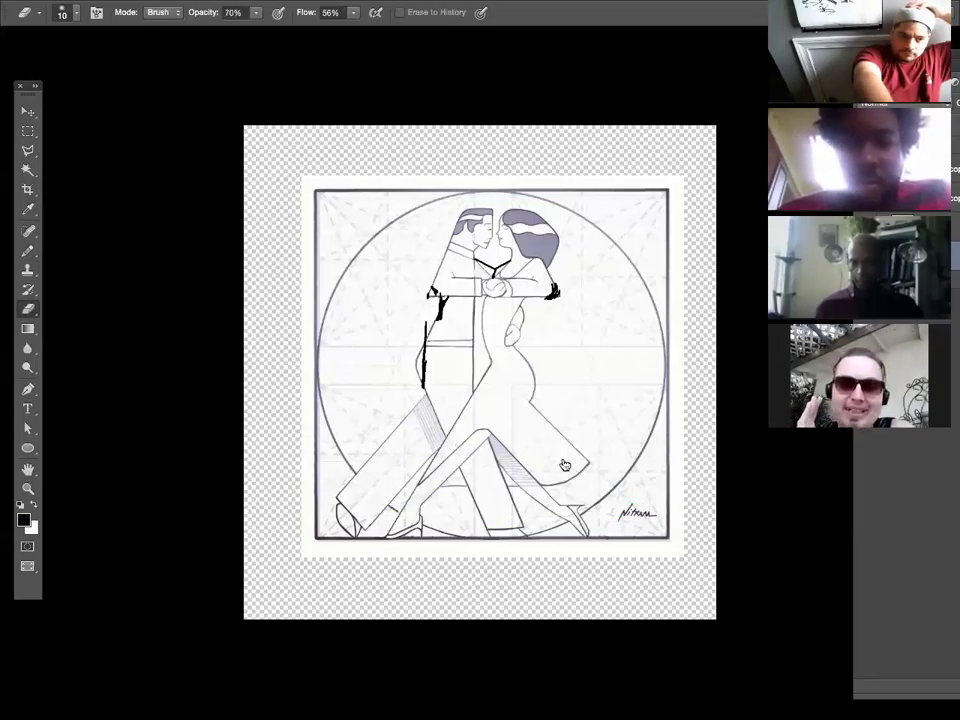
Hide the interface panels so only the drawing is shown.
key(Tab)
key(z)
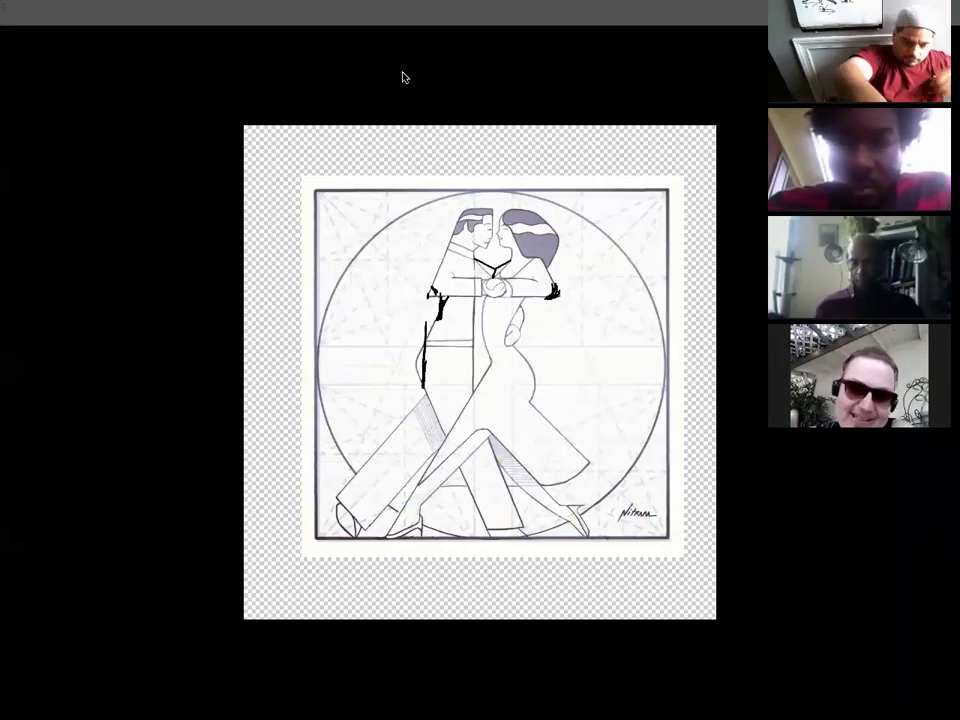